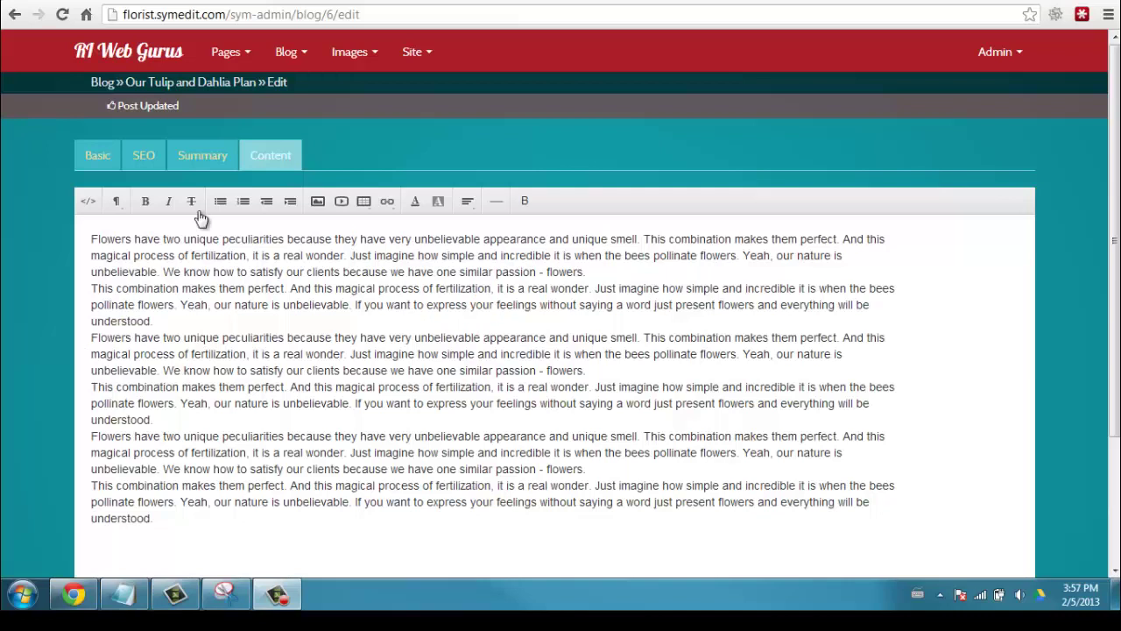
Update the Our Tulip and Dahlia Plan post from its Summary tab and open the live preview.
click(210, 156)
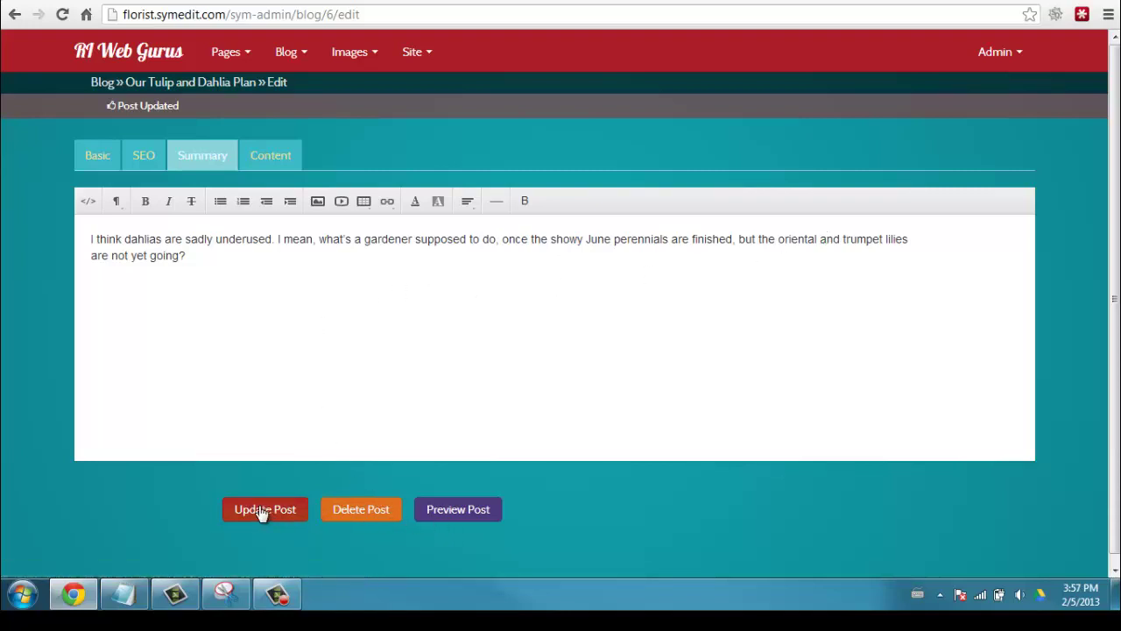
click(452, 516)
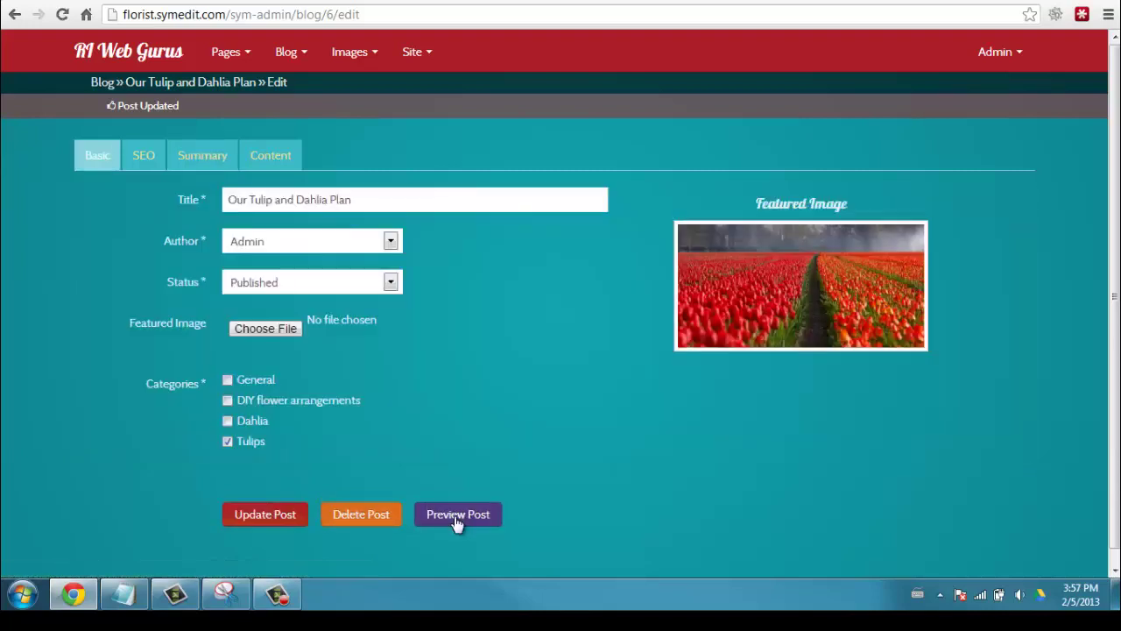
click(455, 519)
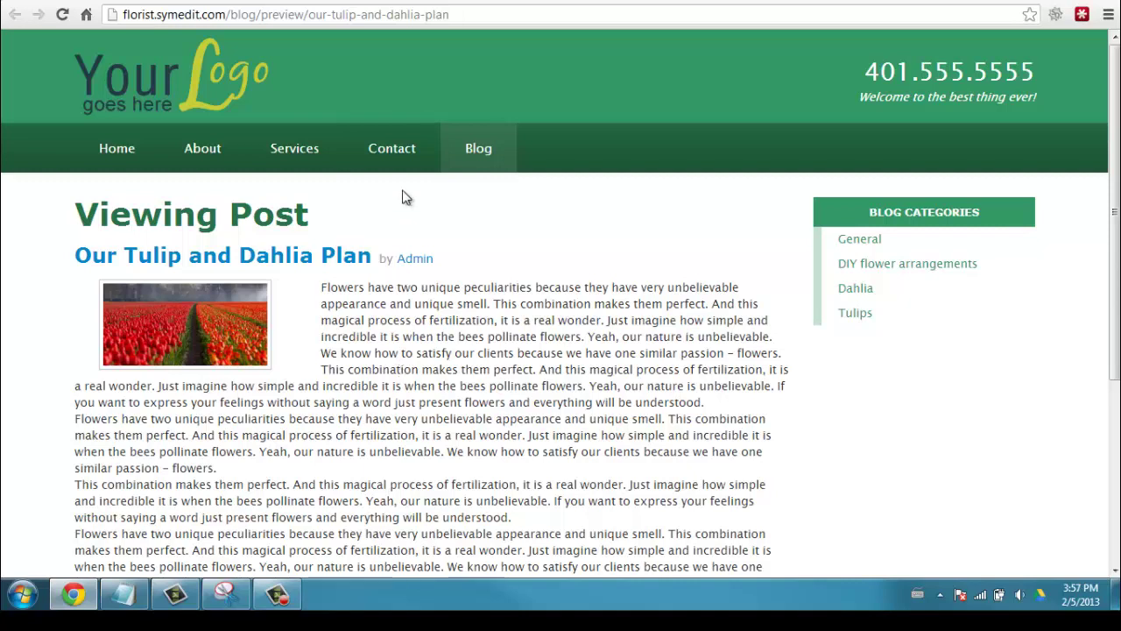
View the public Blog listing, then return to the post's admin edit page.
click(471, 149)
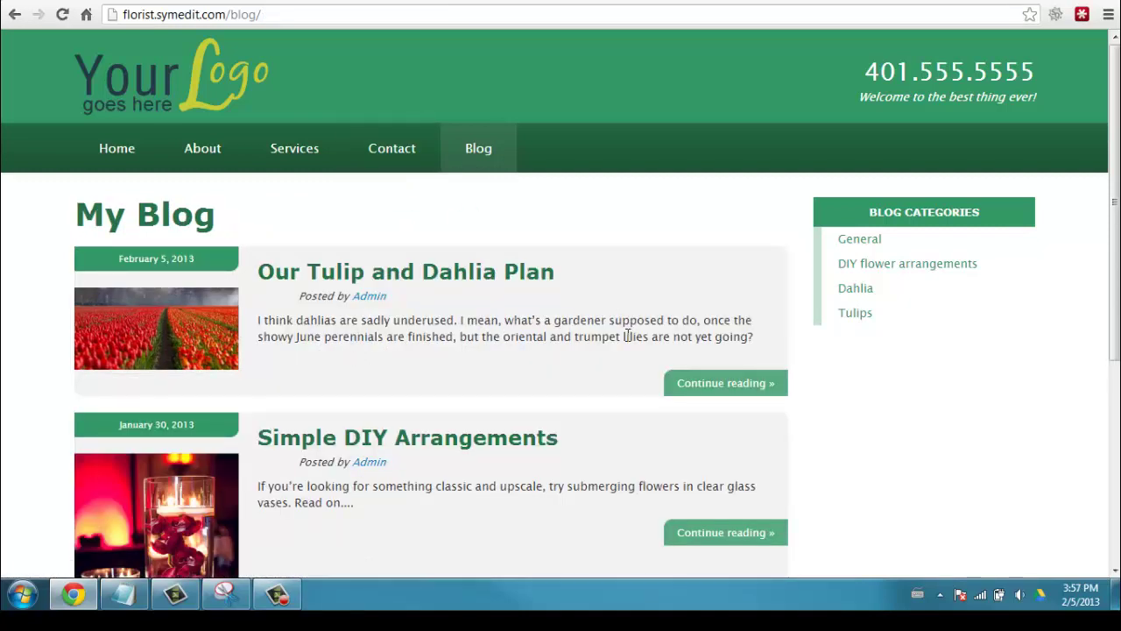
click(423, 3)
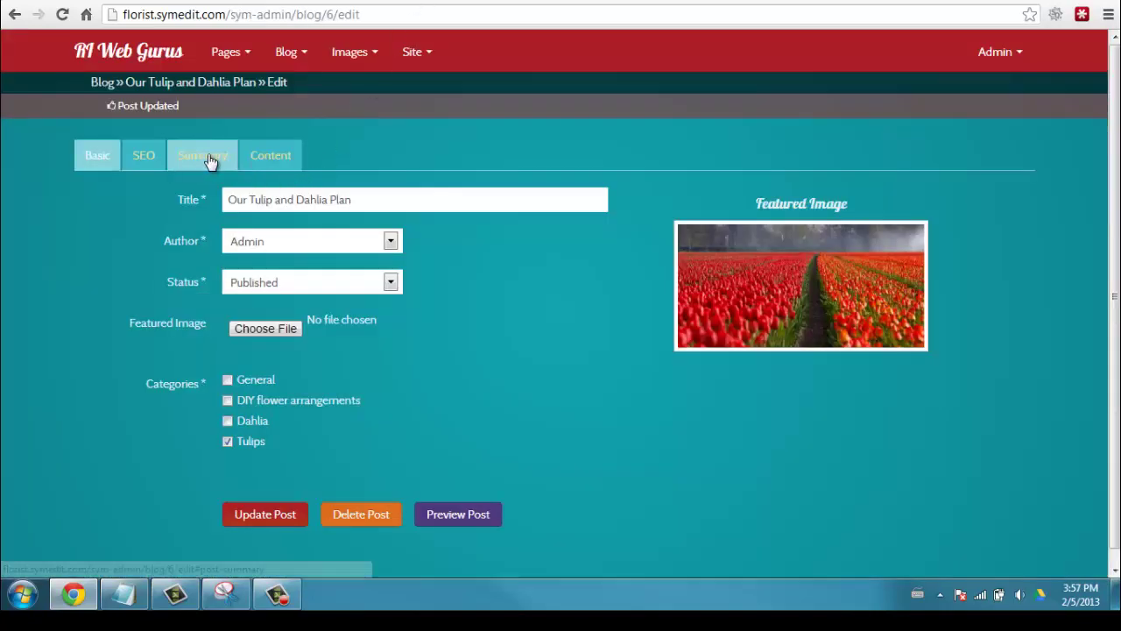
In the Content tab, add empty lines after the first and second body paragraphs.
click(267, 156)
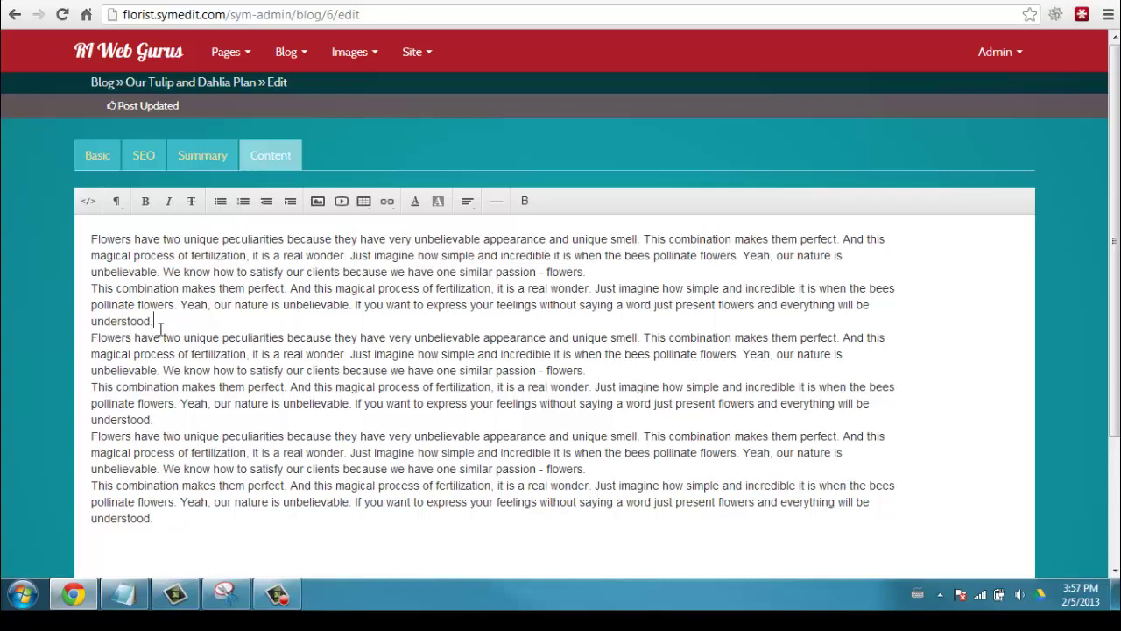
key(Return)
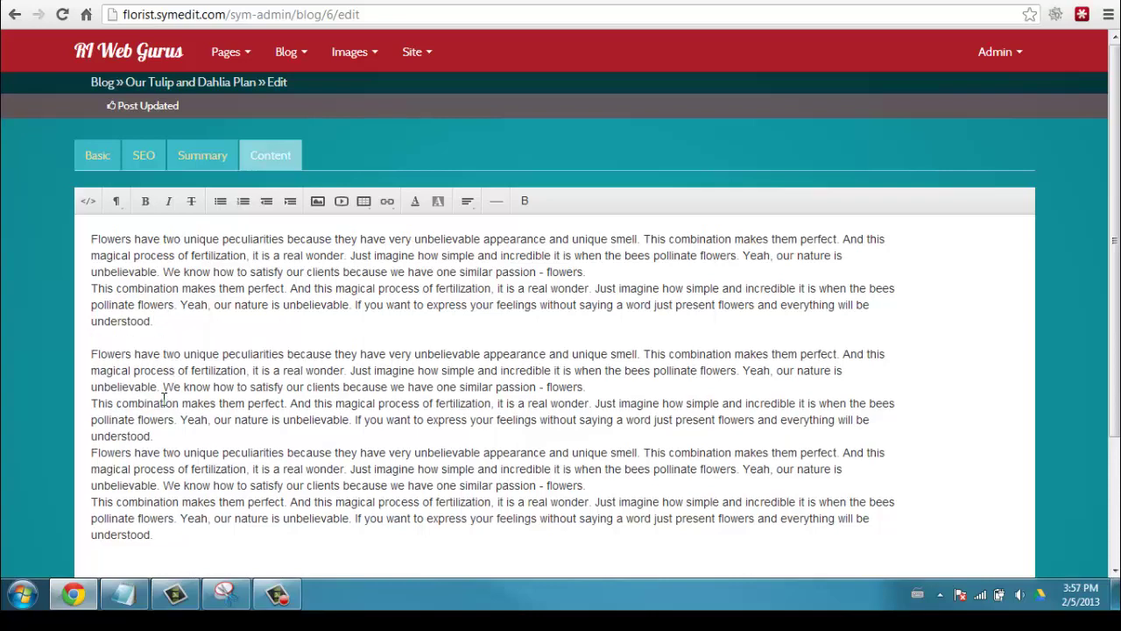
click(168, 435)
key(Return)
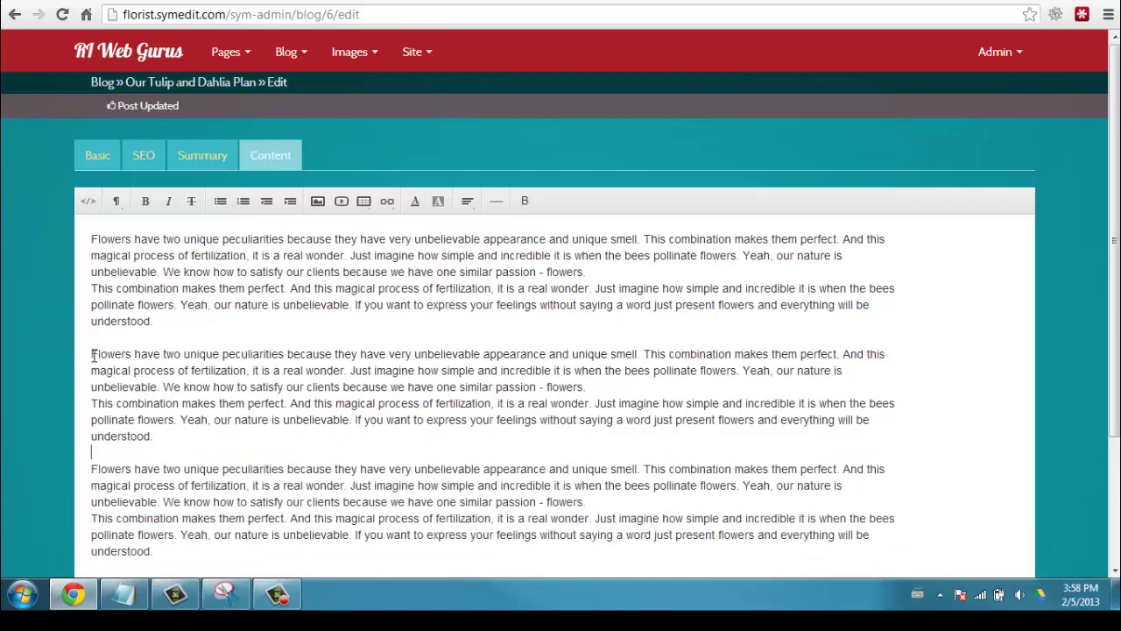
Make the Flowers paragraph bulleted and the This combination paragraph numbered, adding spacing lines.
click(220, 203)
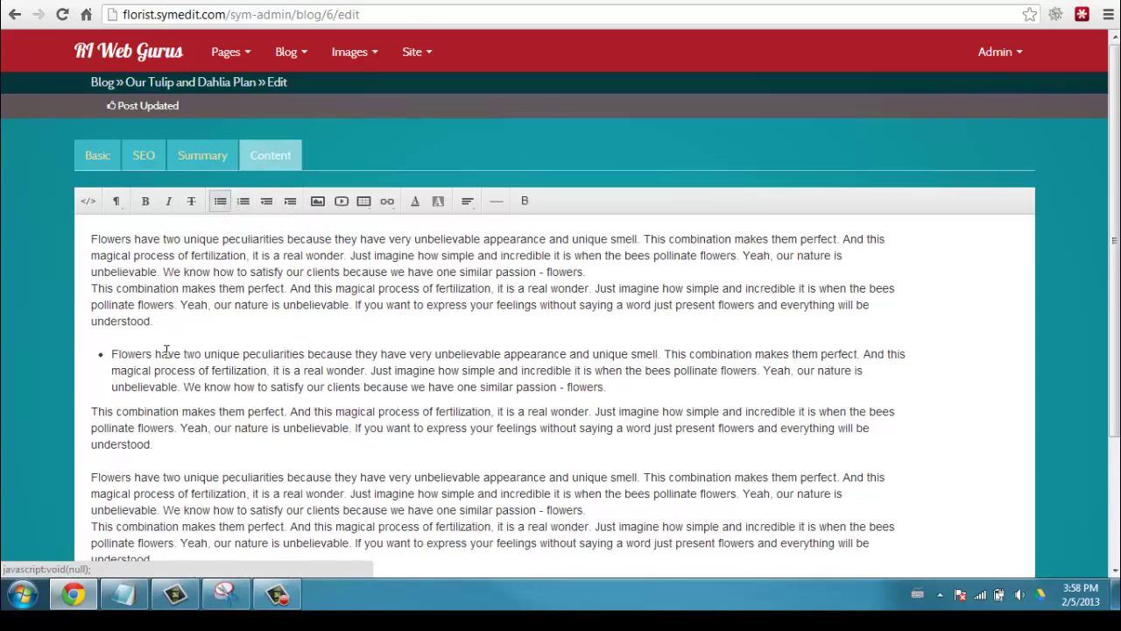
click(93, 412)
key(Return)
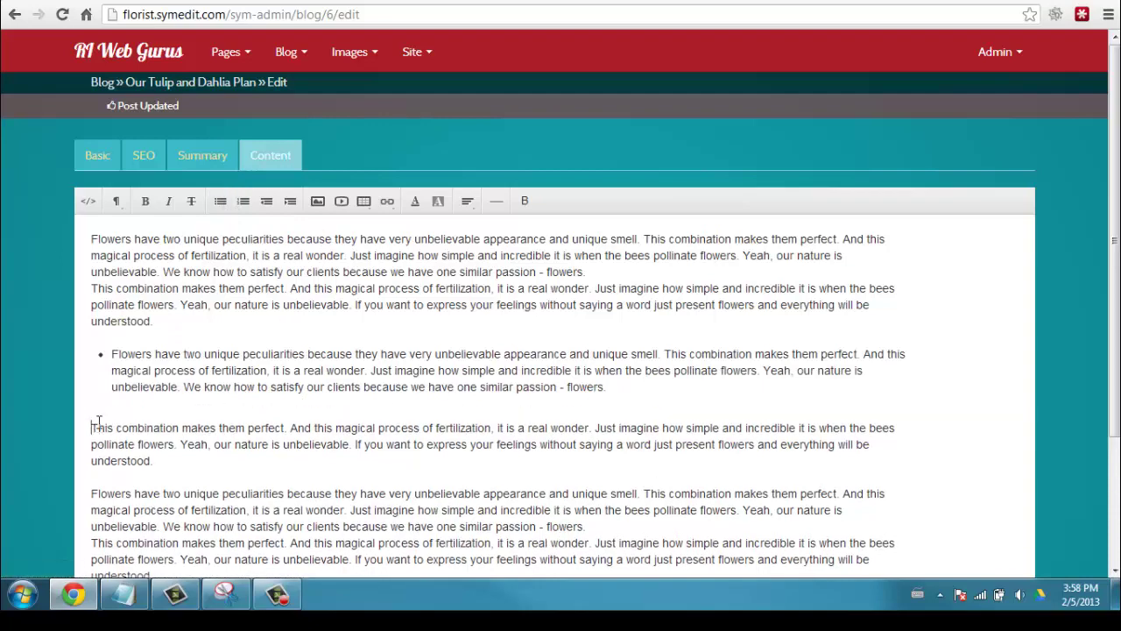
click(243, 203)
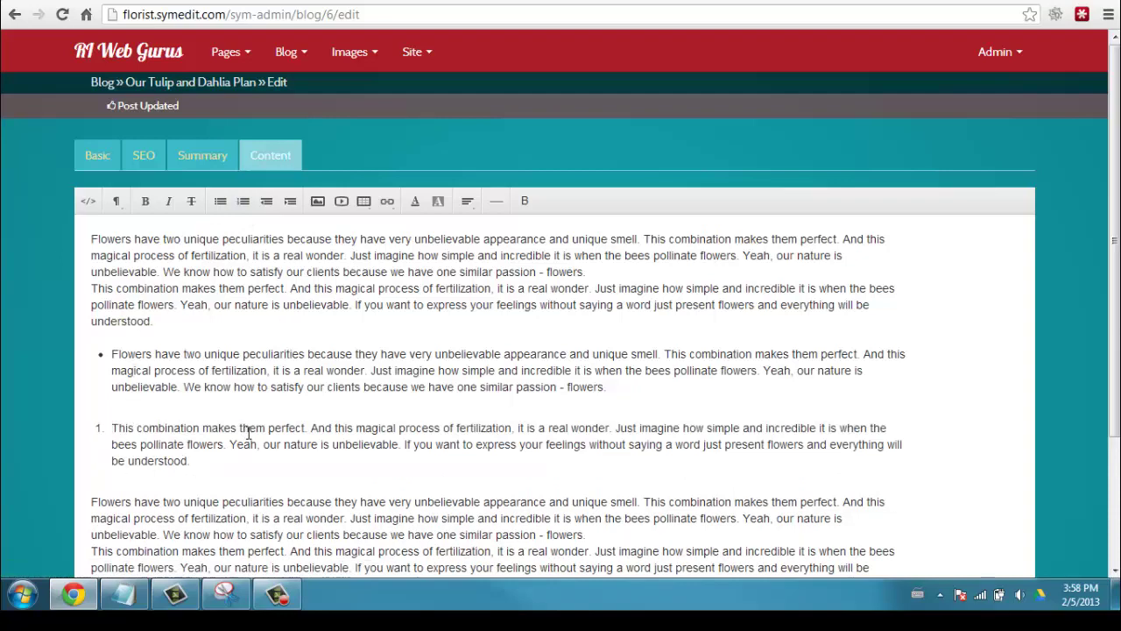
scroll(210, 403, down, 1)
click(166, 405)
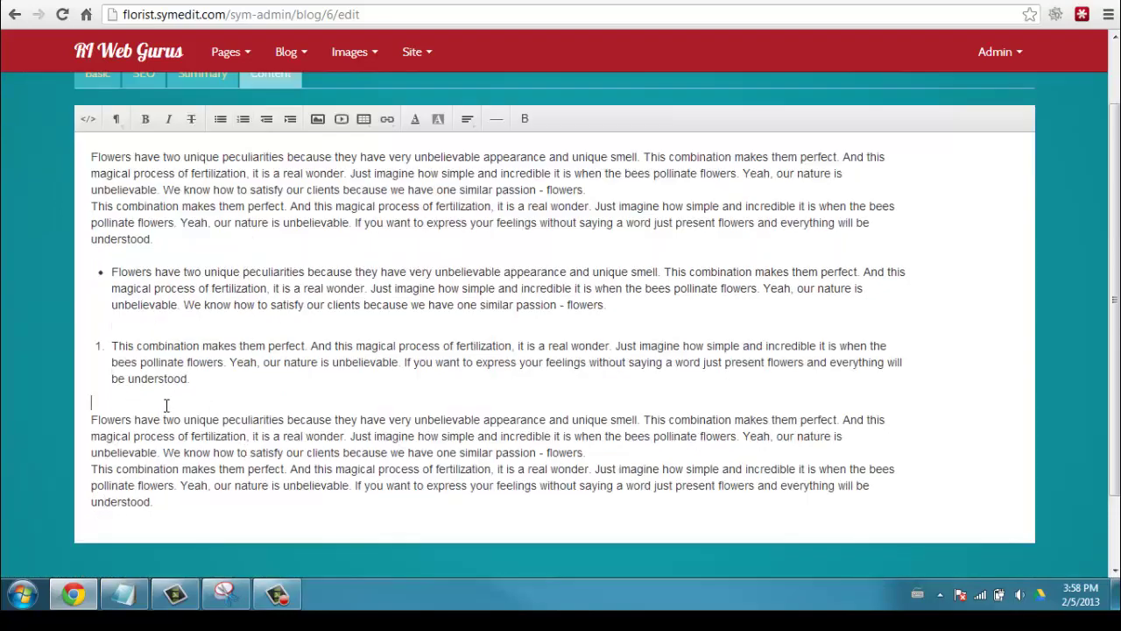
key(Return)
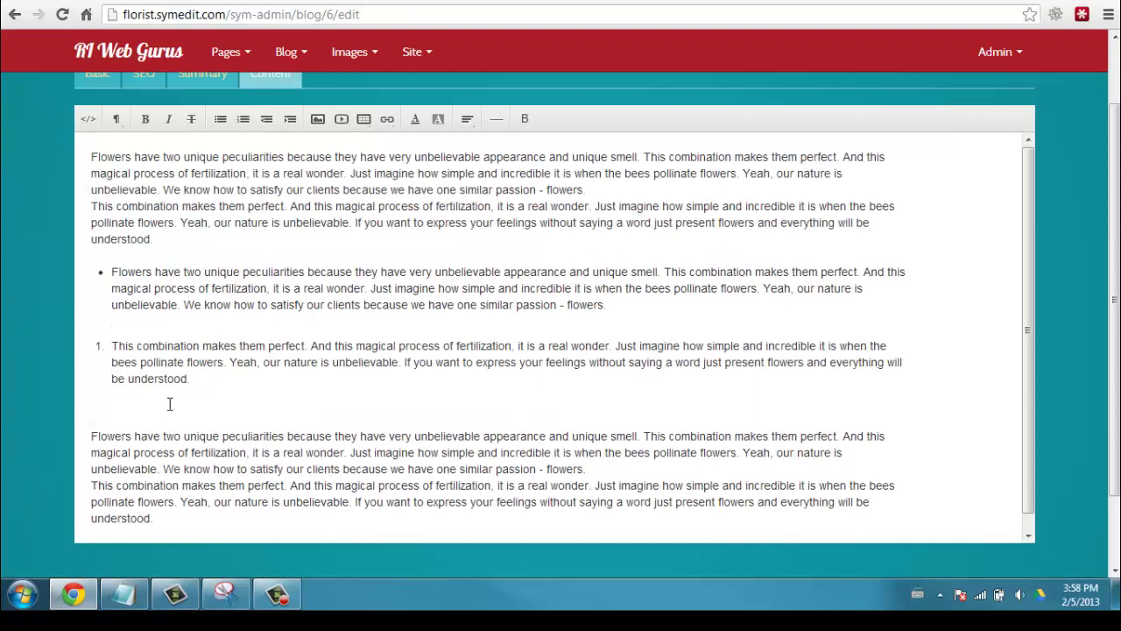
In the HTML source view, insert two line breaks before the final Flowers div.
click(88, 118)
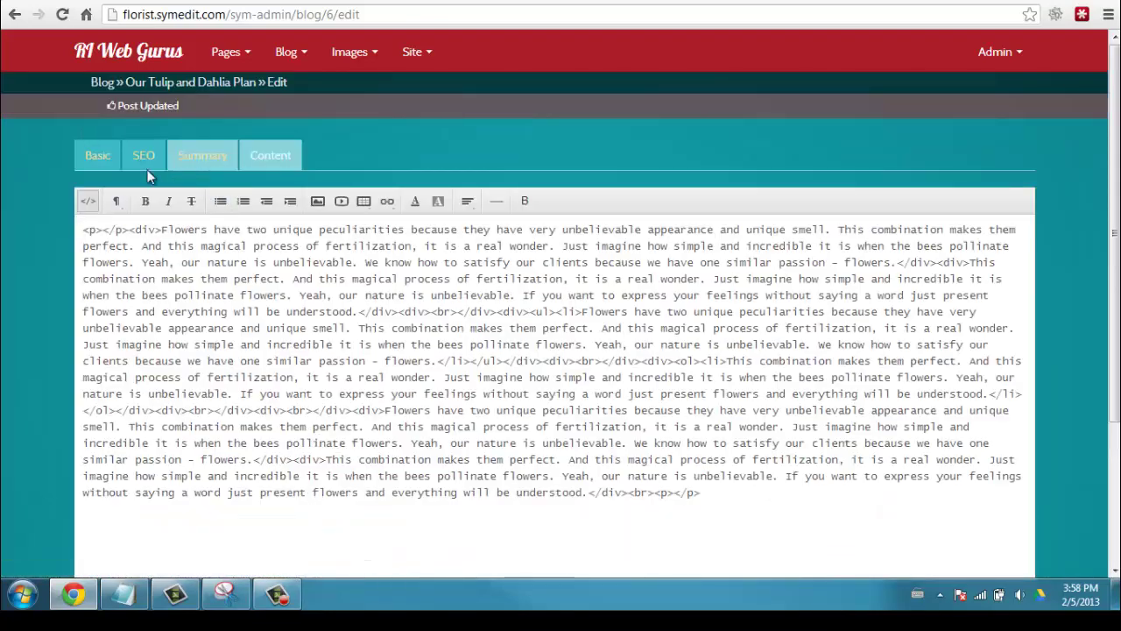
click(88, 203)
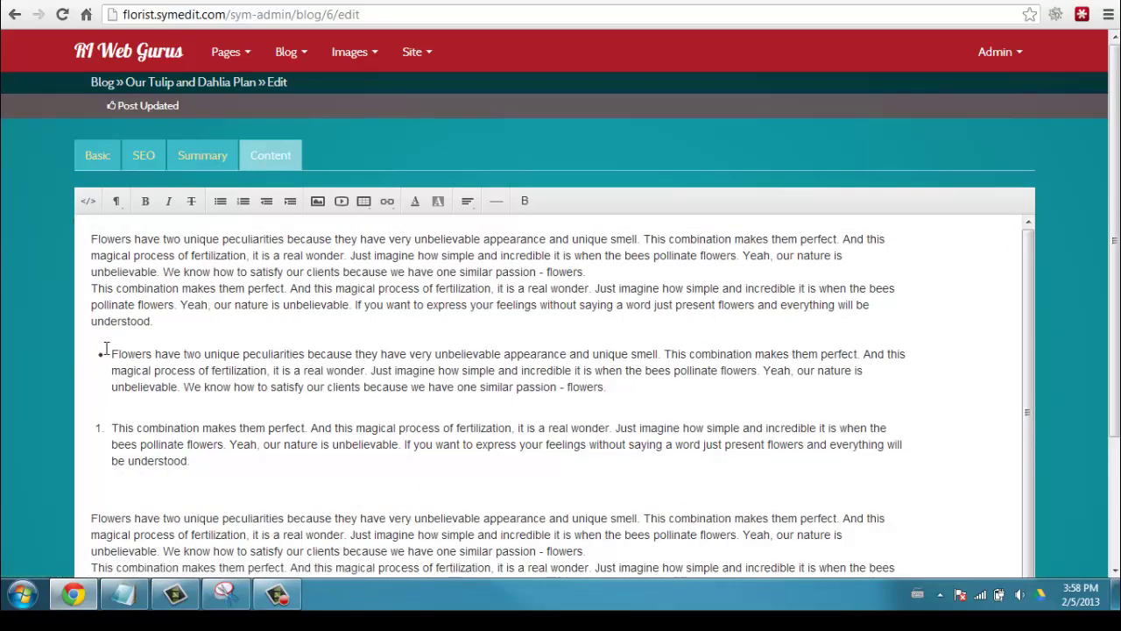
click(88, 201)
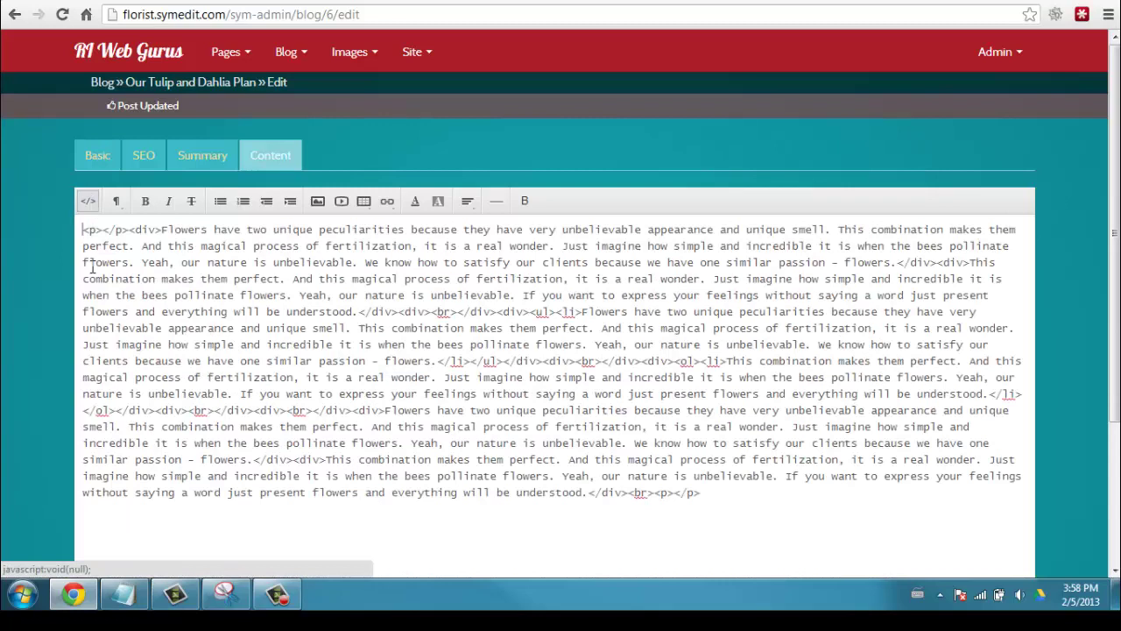
click(355, 422)
key(Return)
key(Return)
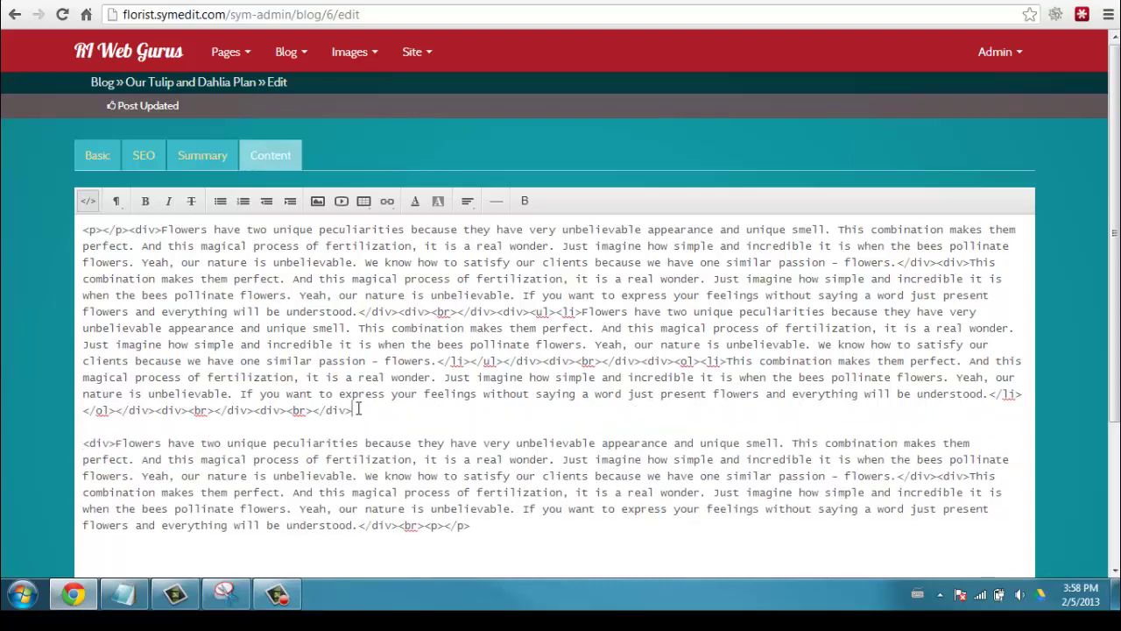
key(Return)
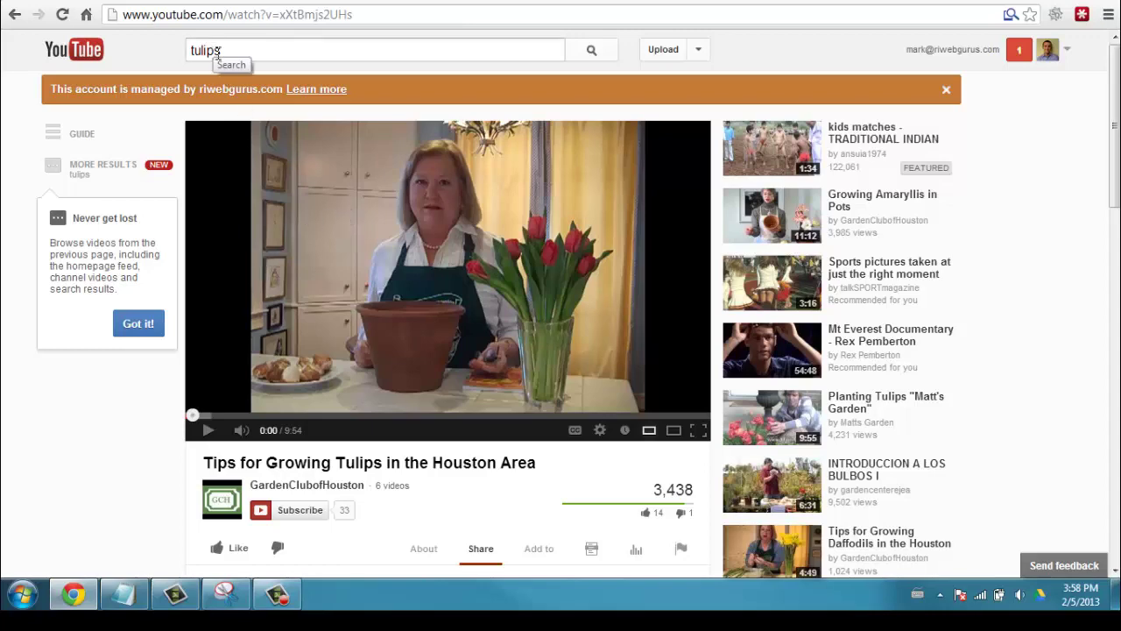
Copy the YouTube embed code for 'Tips for Growing Tulips in the Houston Area' and return to the blog tab.
drag(218, 50, 194, 113)
click(136, 330)
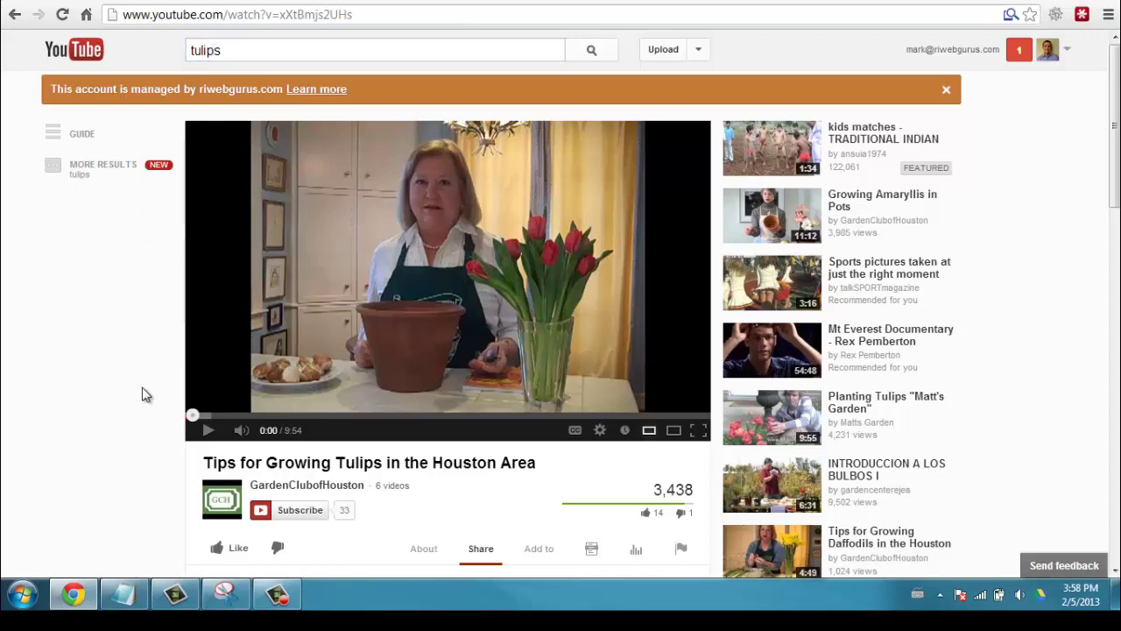
scroll(147, 392, down, 3)
scroll(147, 392, down, 1)
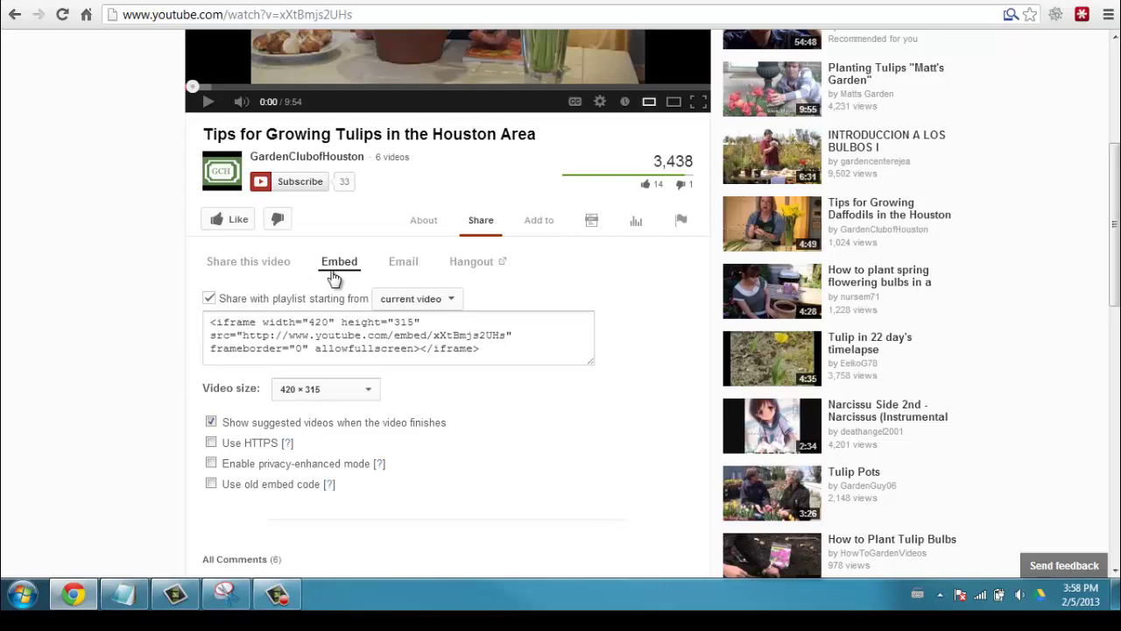
click(262, 267)
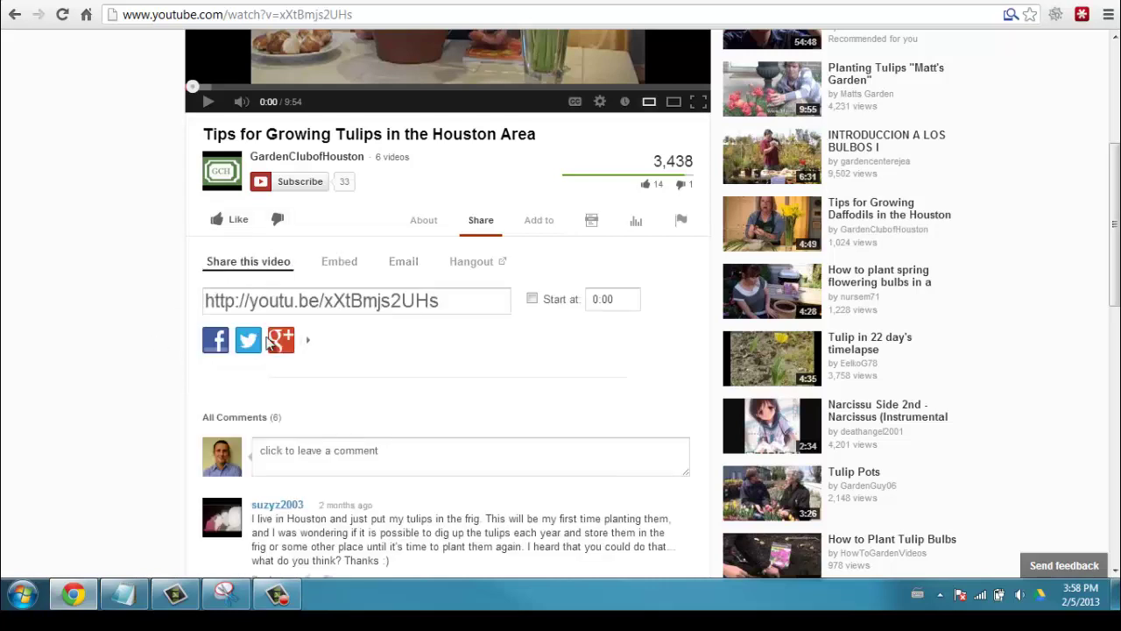
click(334, 271)
key(ctrl+c)
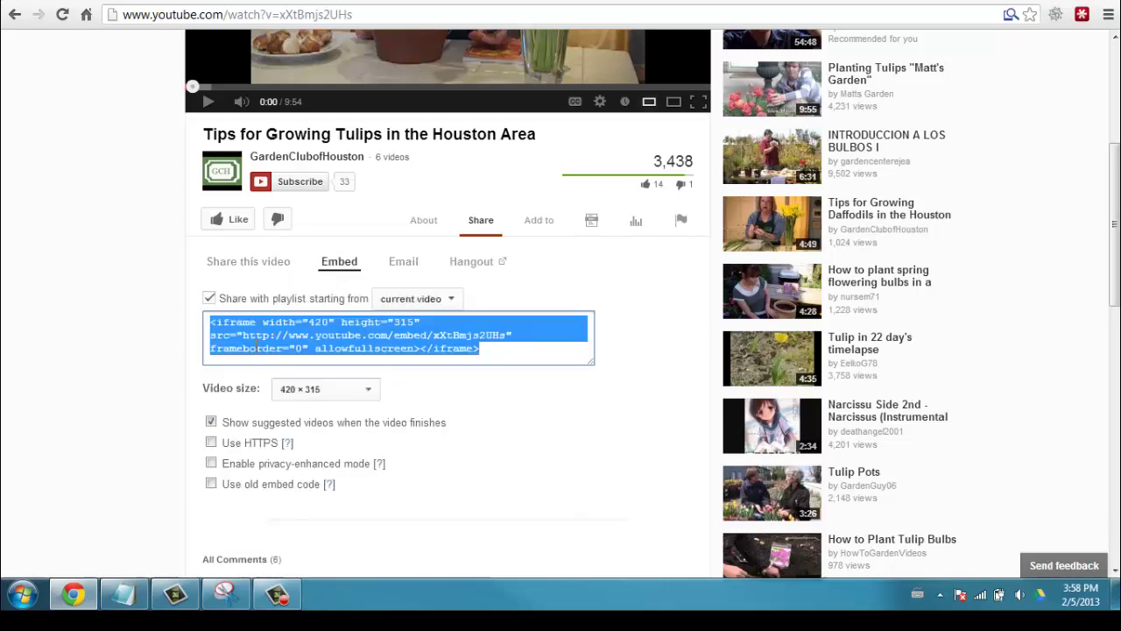
right_click(259, 336)
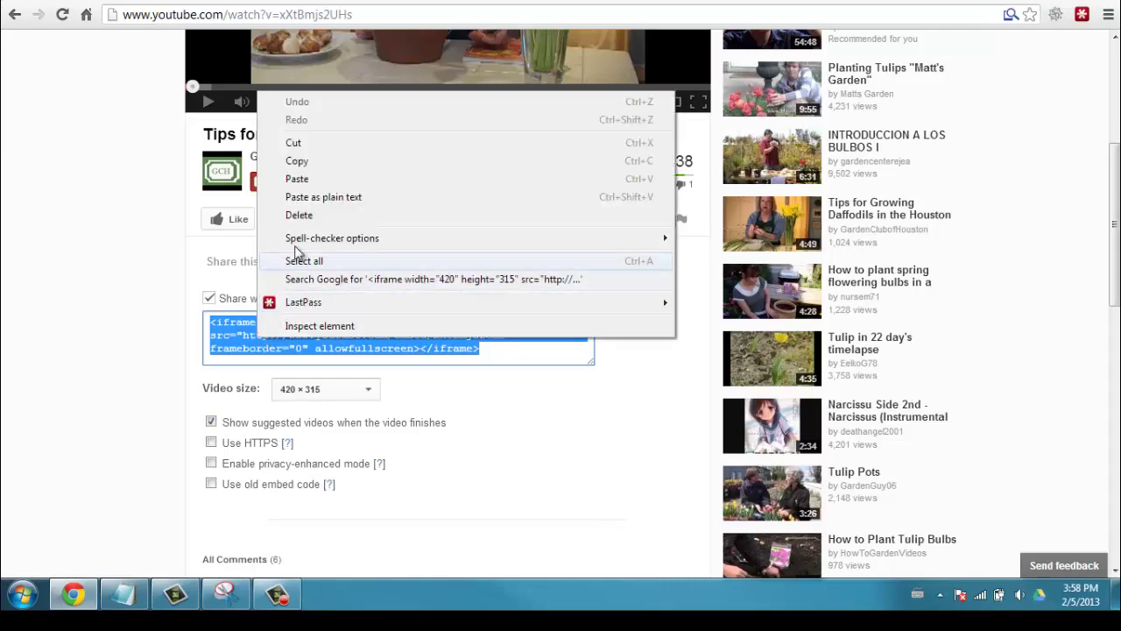
click(297, 161)
click(143, 198)
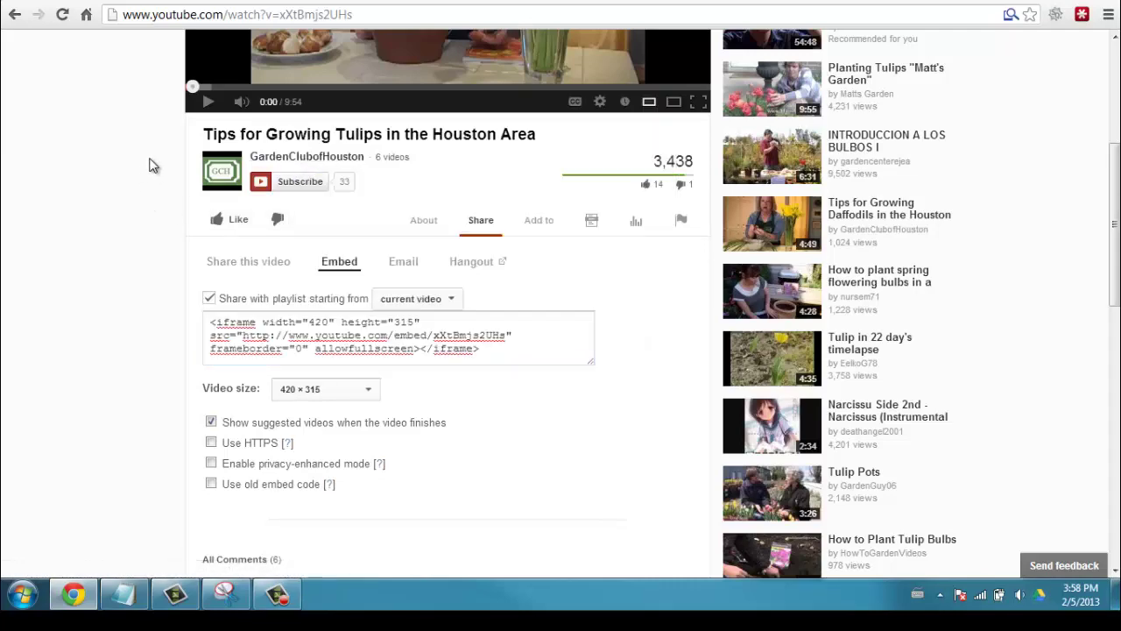
scroll(143, 199, up, 4)
click(540, 2)
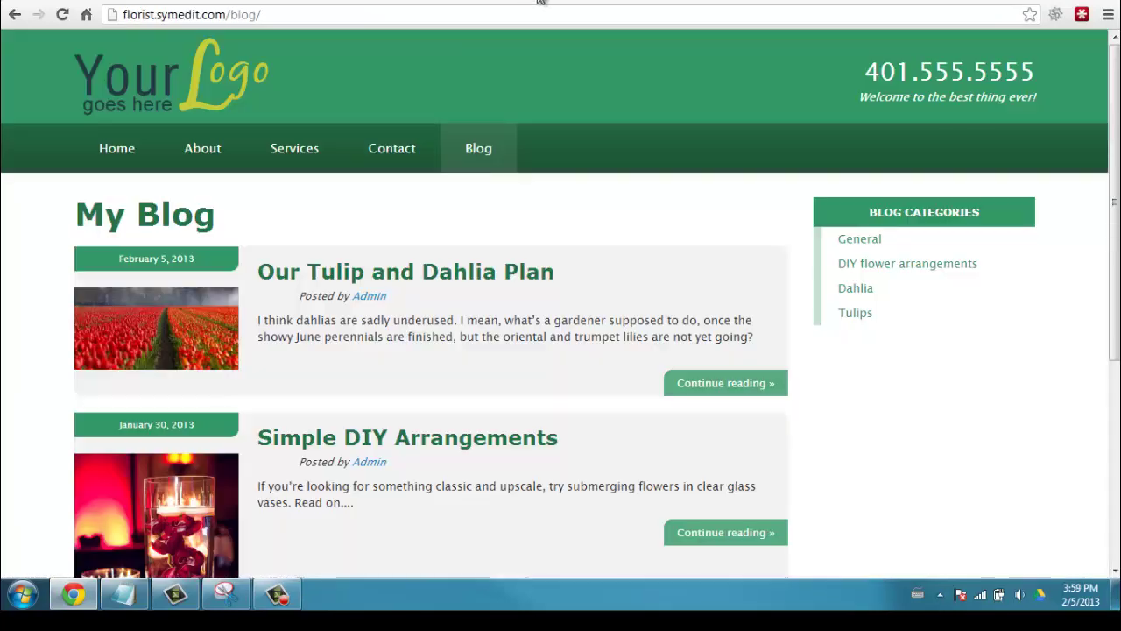
Paste the YouTube iframe embed code onto the blank line in the post's HTML source.
click(406, 4)
click(103, 440)
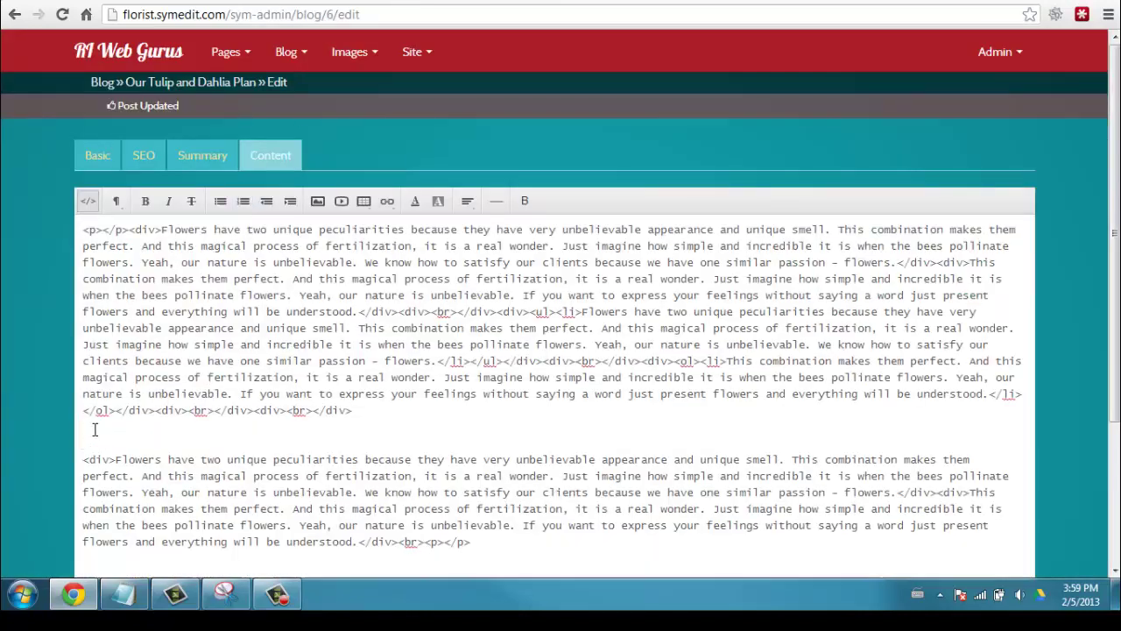
key(ctrl+v)
drag(88, 429, 612, 438)
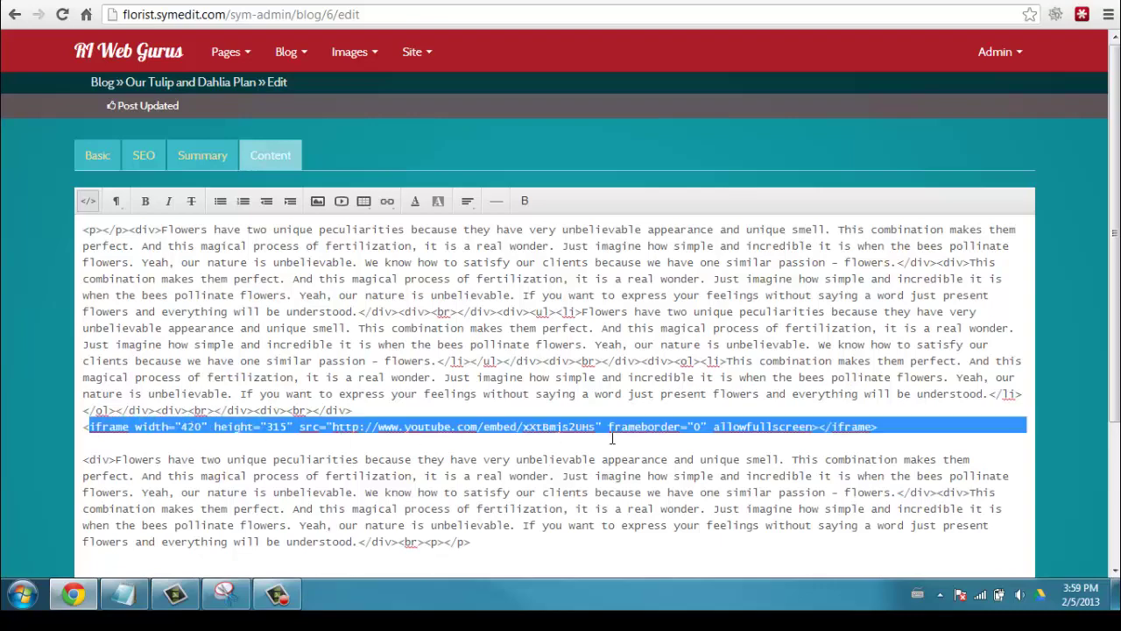
click(676, 445)
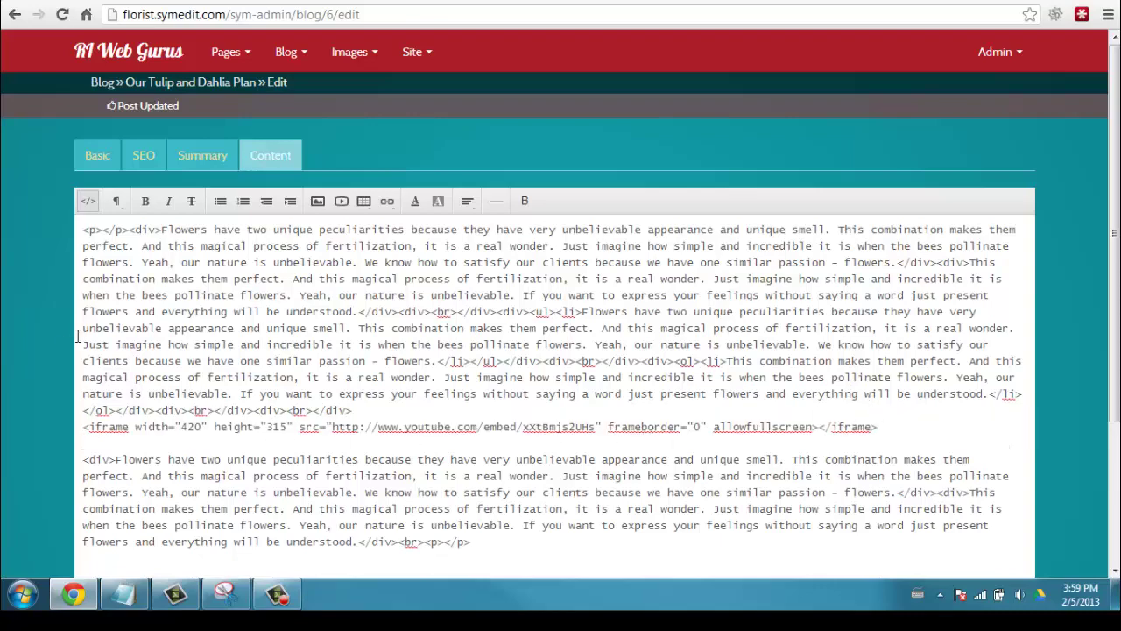
scroll(77, 336, down, 3)
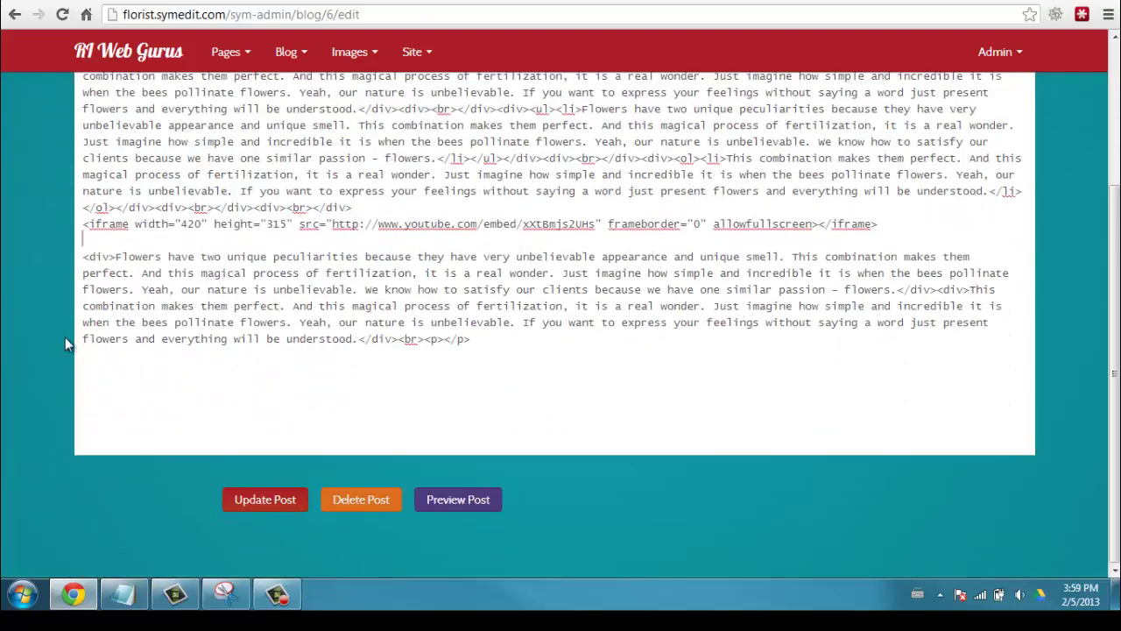
Preview the post with the embedded video, then close the preview.
click(453, 506)
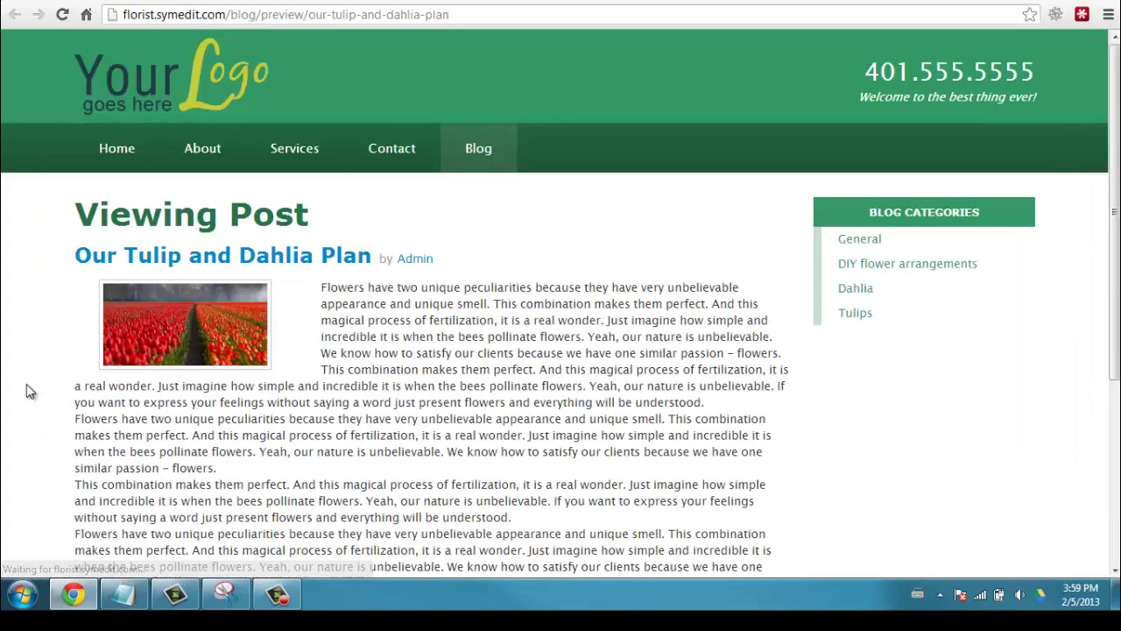
scroll(128, 429, down, 3)
scroll(128, 429, up, 2)
scroll(129, 429, up, 1)
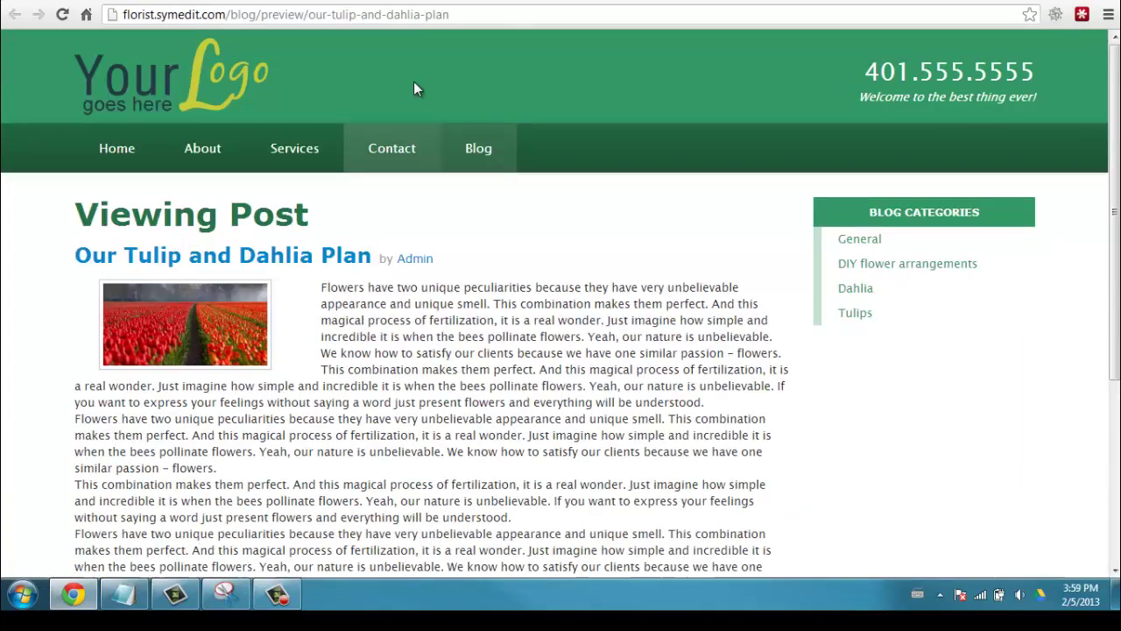
key(ctrl+w)
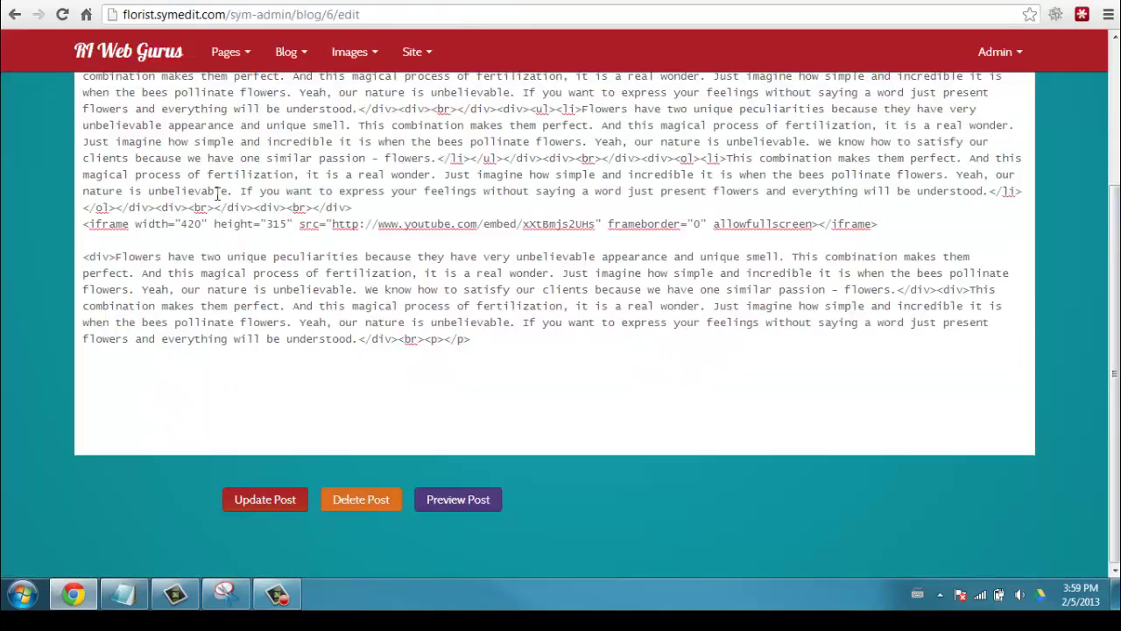
Update the post and review its content in the visual editor.
click(259, 504)
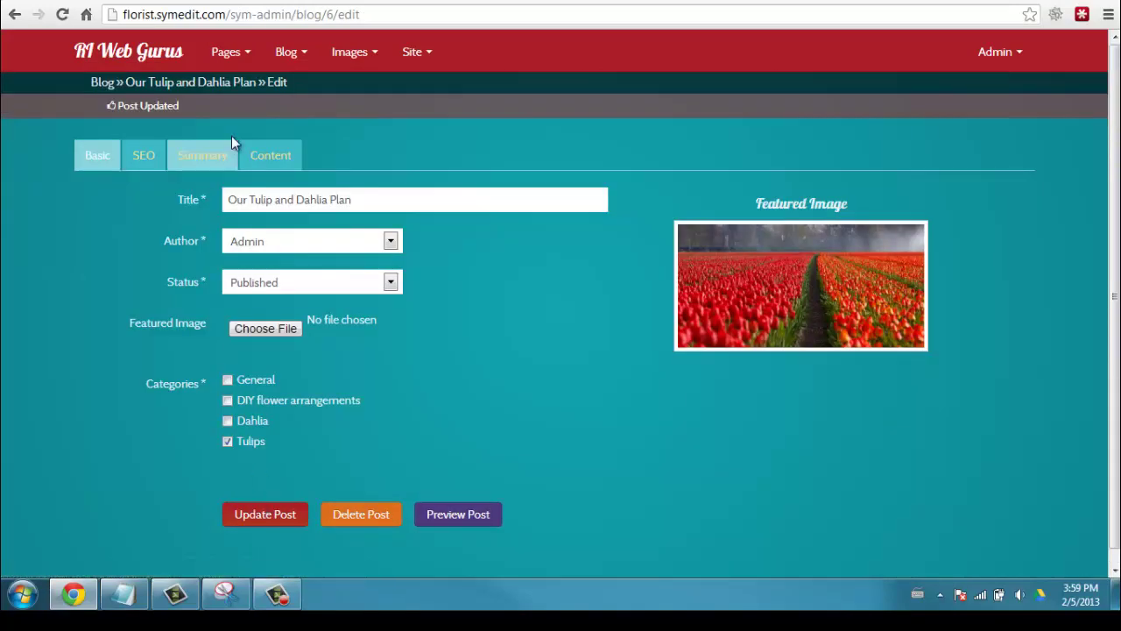
click(275, 154)
scroll(222, 318, down, 3)
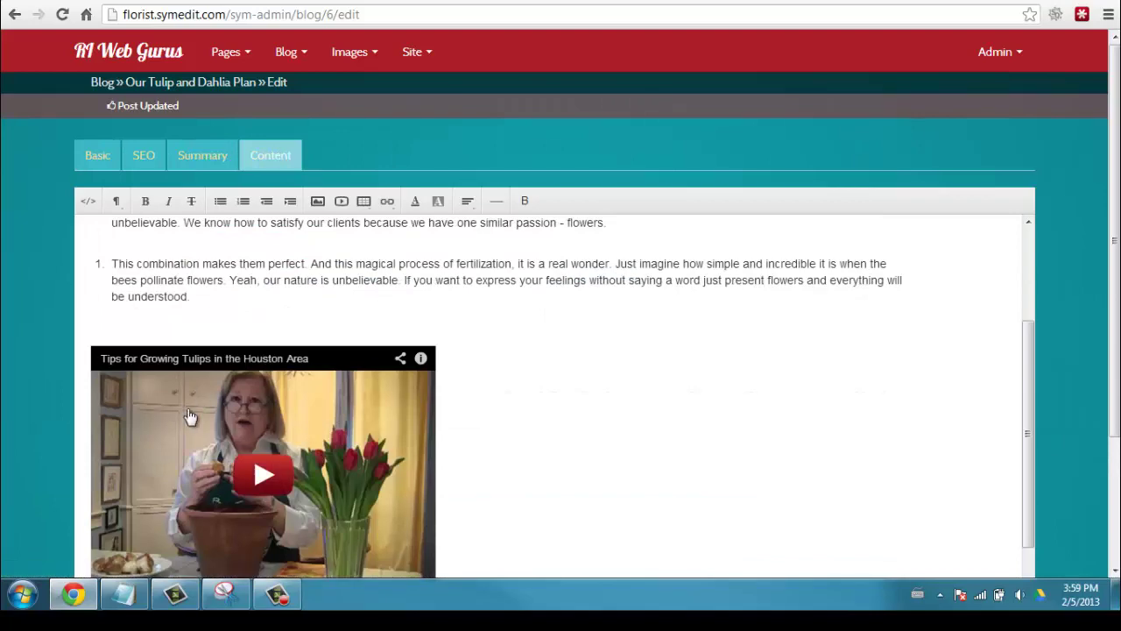
scroll(444, 406, down, 1)
scroll(444, 405, down, 1)
Preview the updated post again and return to its edit page.
click(481, 97)
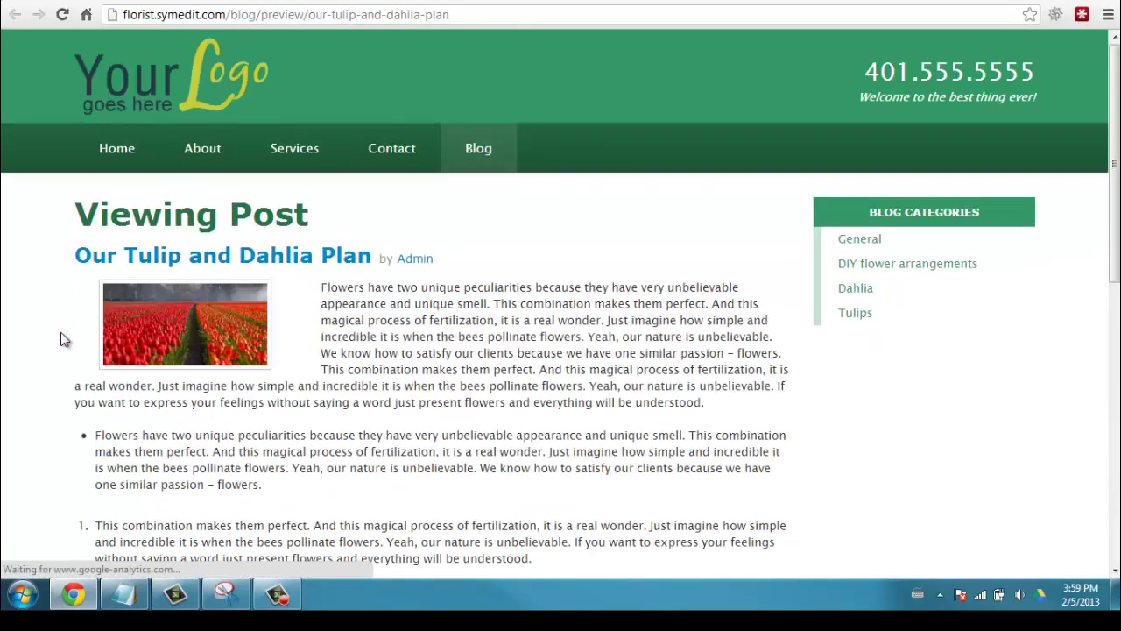
scroll(57, 332, down, 2)
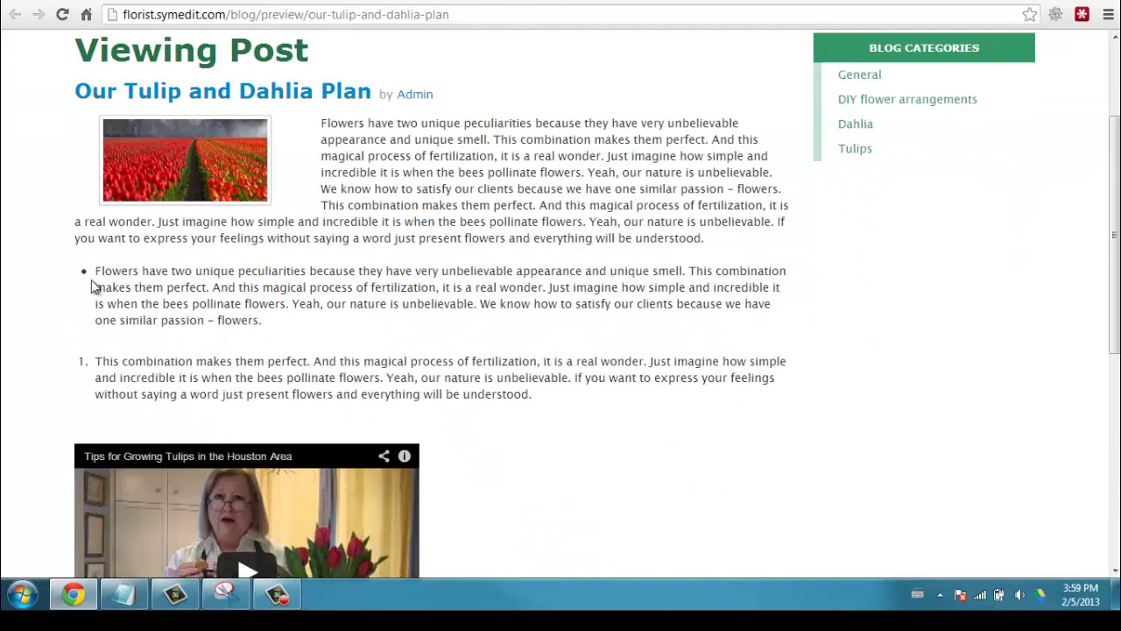
scroll(20, 368, down, 3)
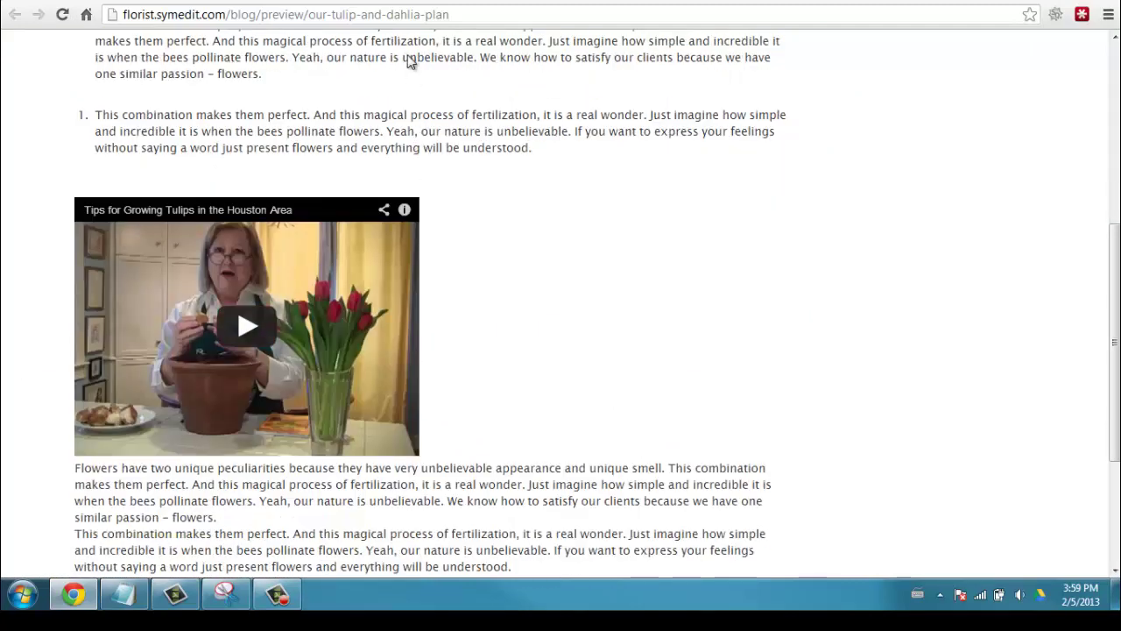
click(397, 2)
Center the embedded tulip video using the toolbar's alignment dropdown.
scroll(164, 342, down, 3)
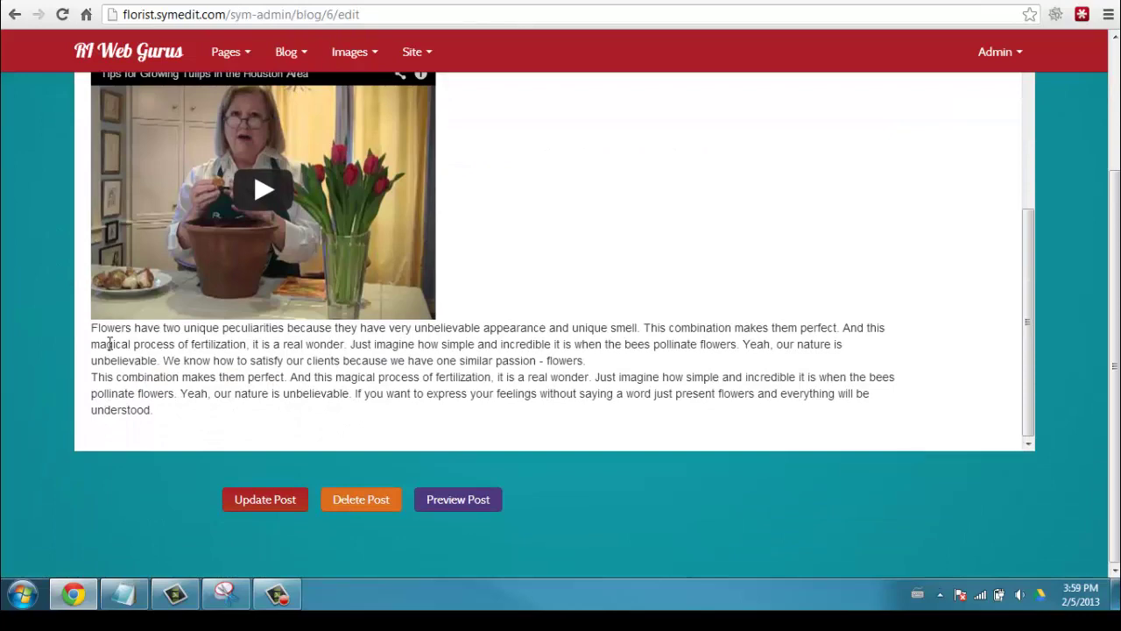
scroll(163, 341, up, 3)
scroll(175, 306, down, 3)
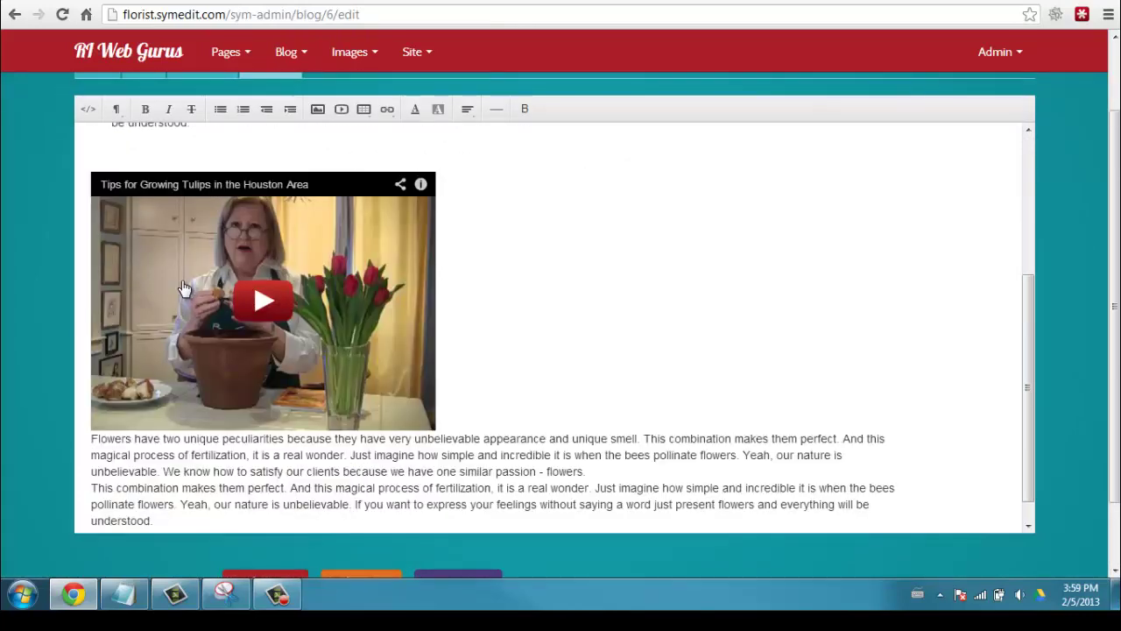
scroll(184, 289, up, 1)
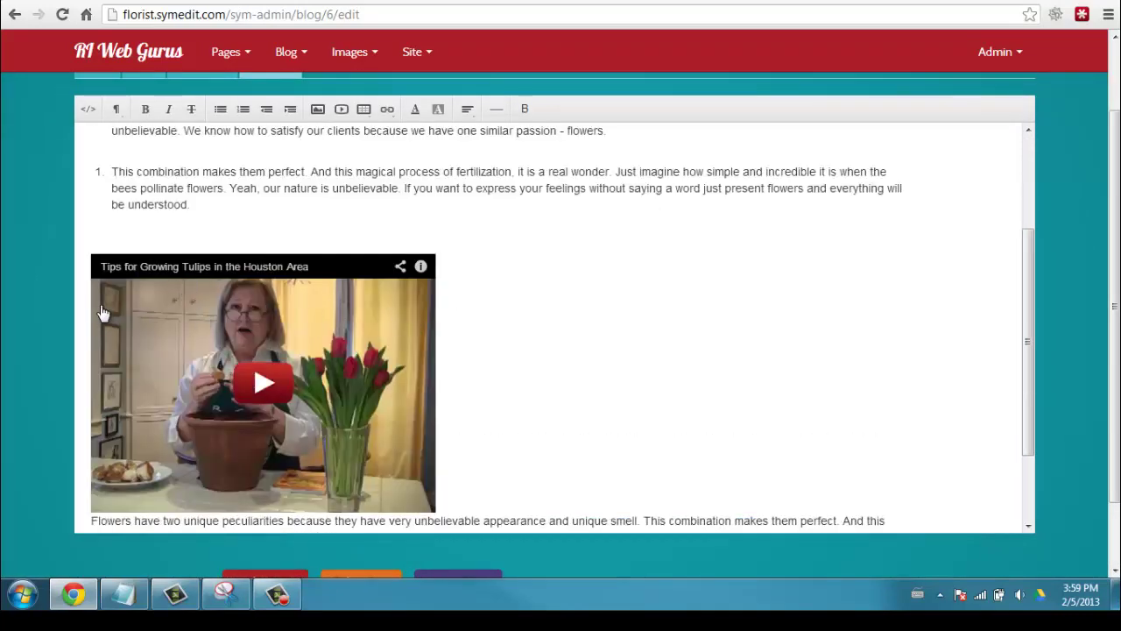
click(466, 109)
click(495, 164)
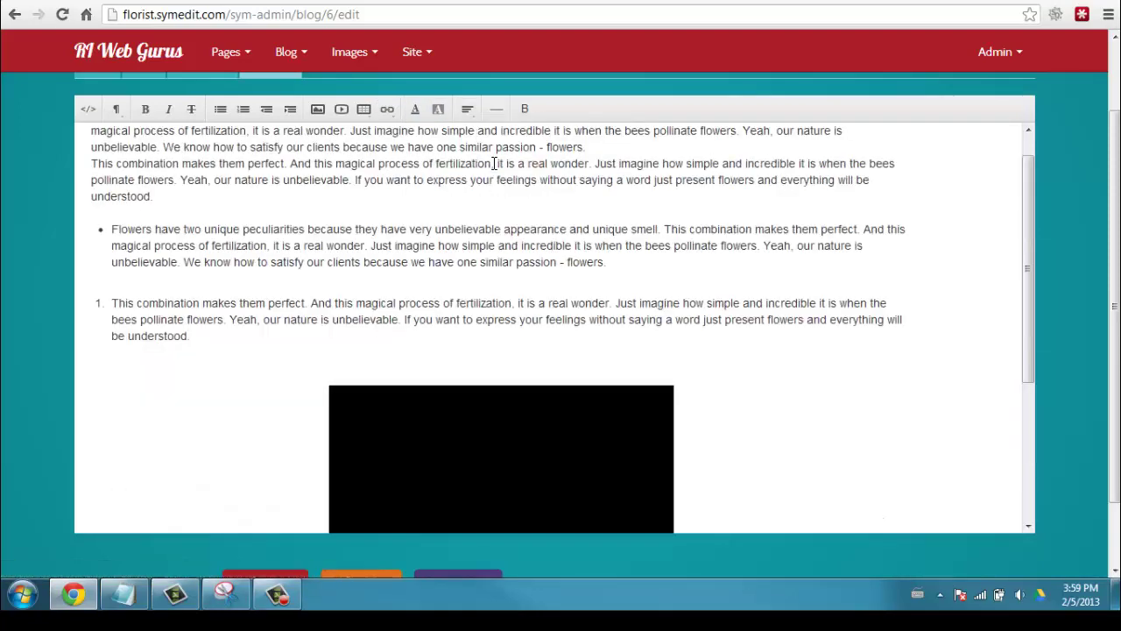
click(240, 342)
scroll(237, 342, down, 3)
scroll(155, 333, up, 3)
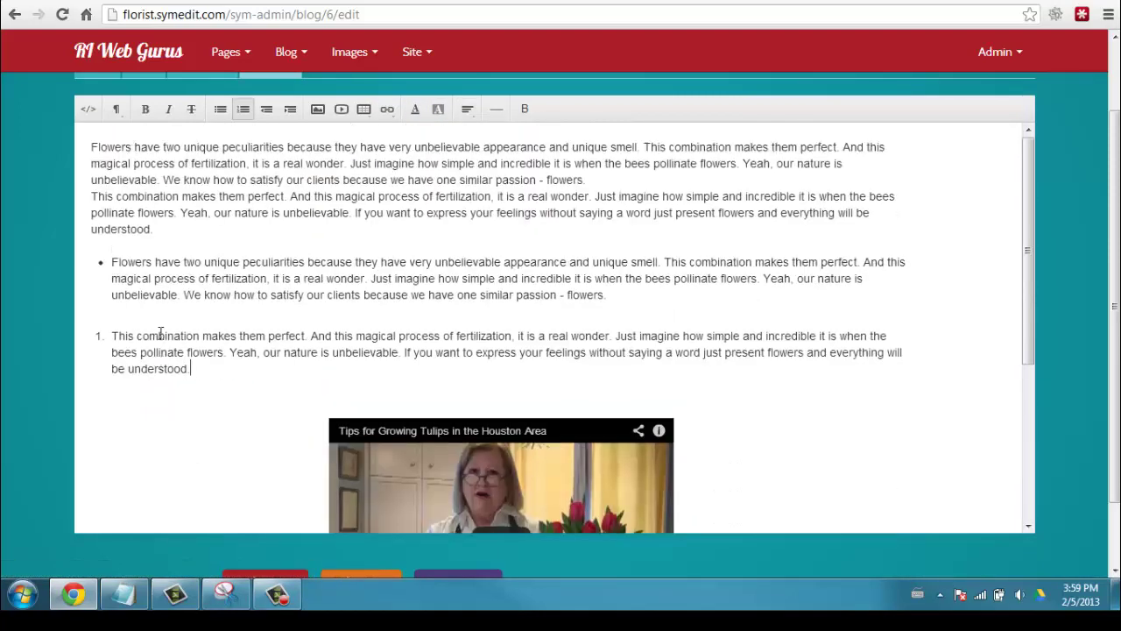
scroll(145, 294, down, 1)
scroll(145, 294, up, 3)
click(308, 271)
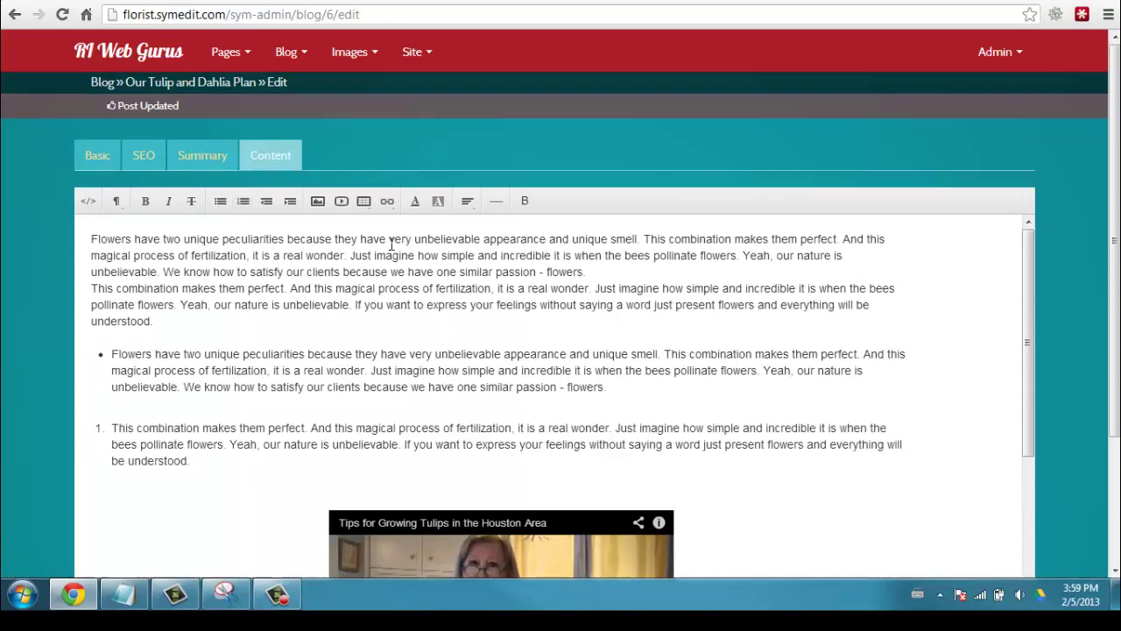
drag(415, 239, 544, 238)
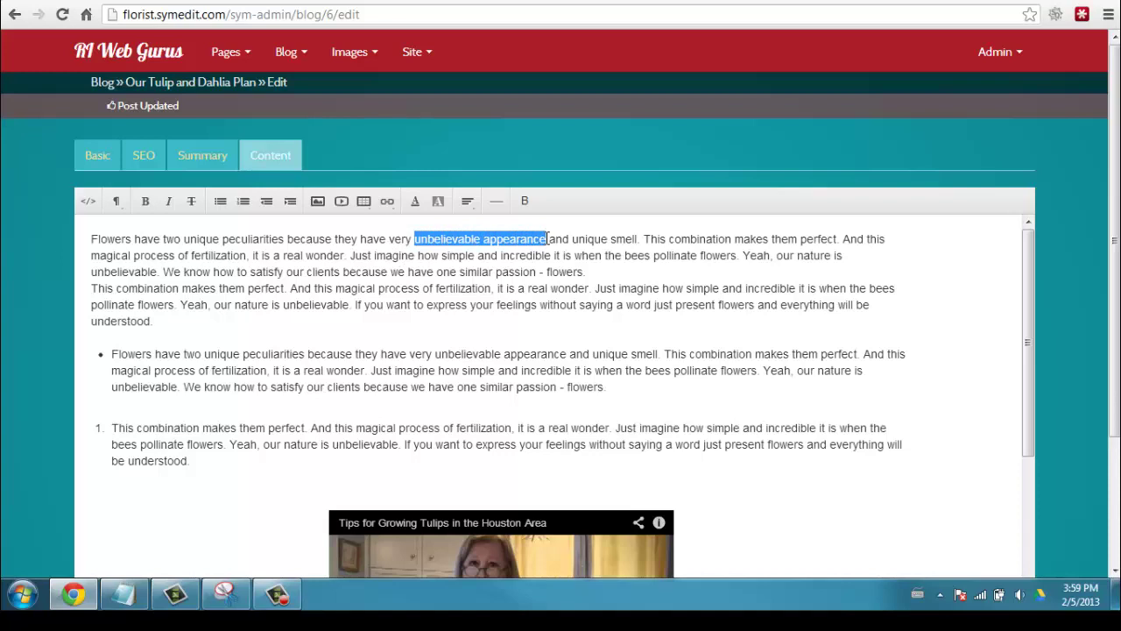
click(388, 210)
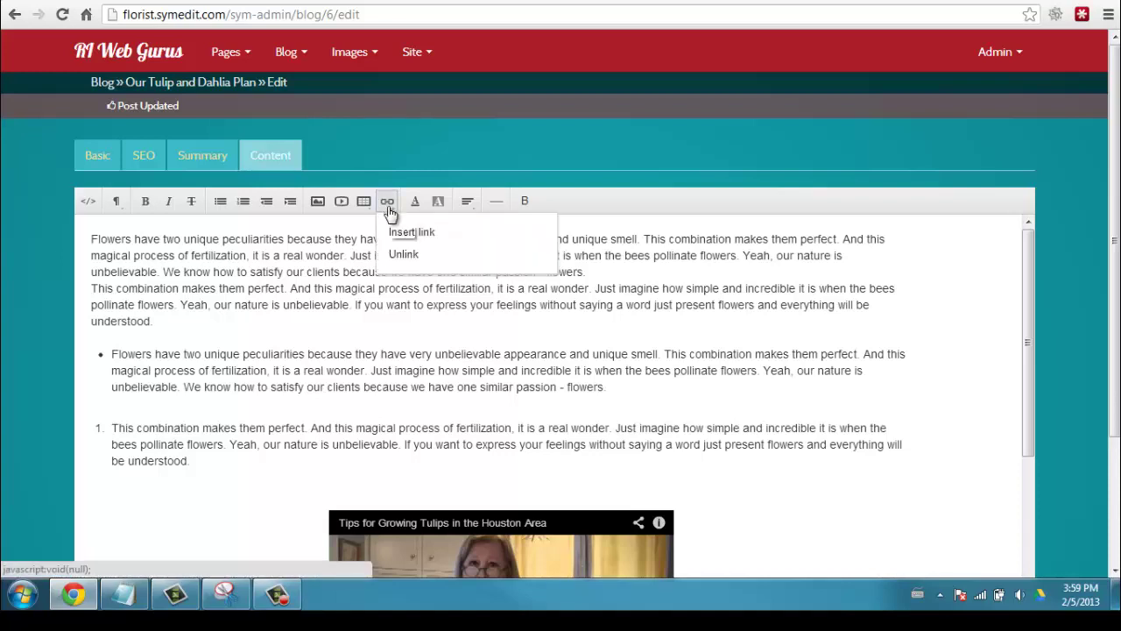
click(410, 233)
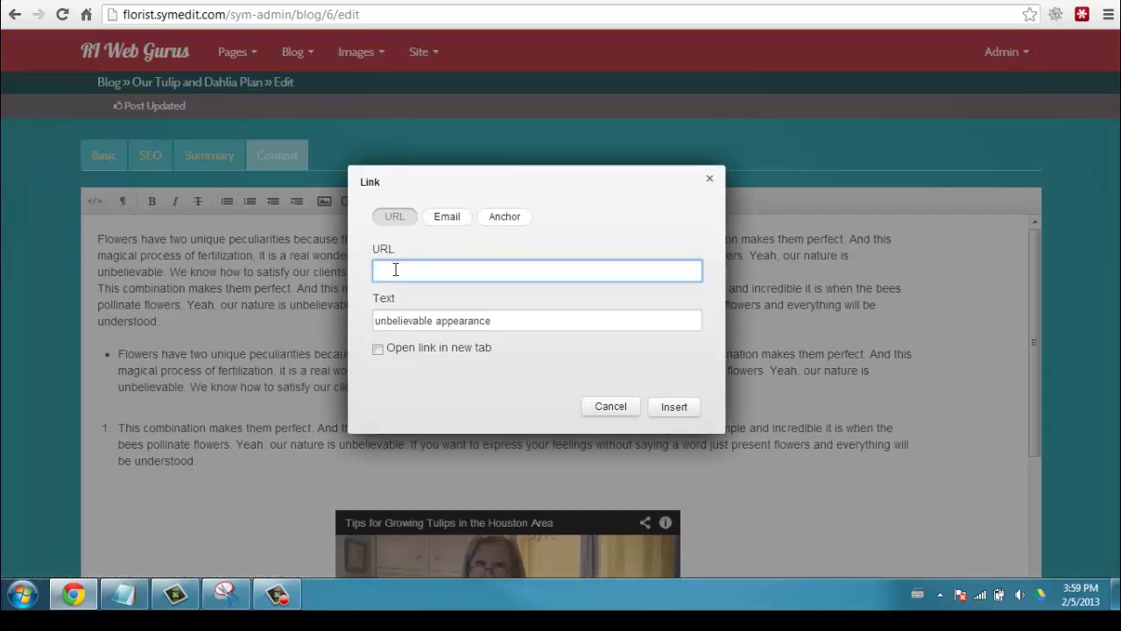
text(http://google)
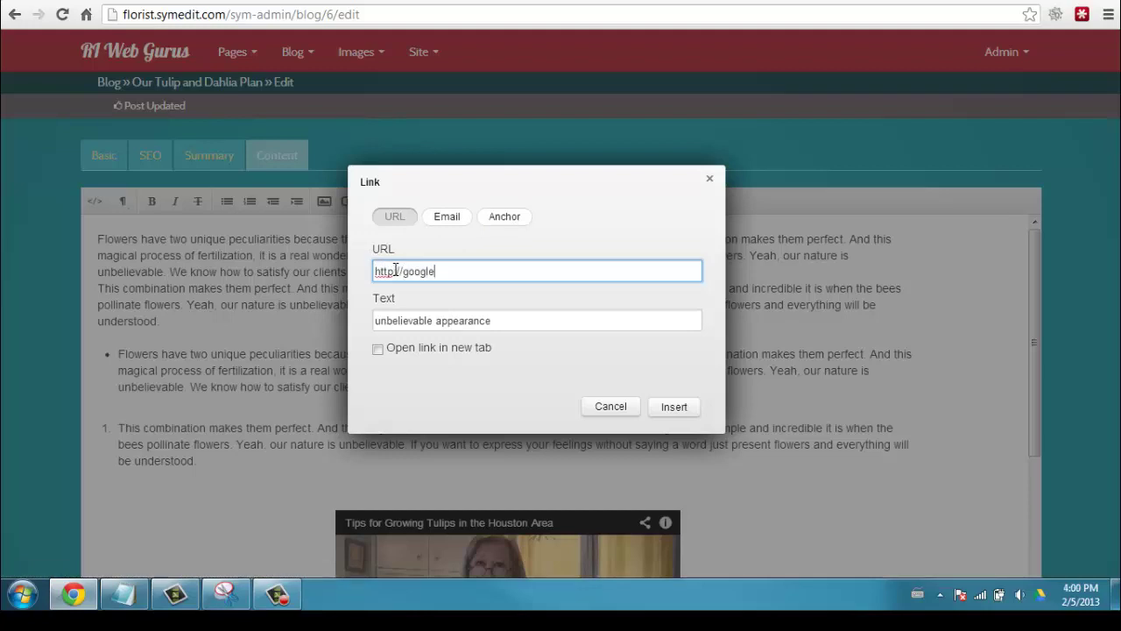
text(.com)
click(380, 349)
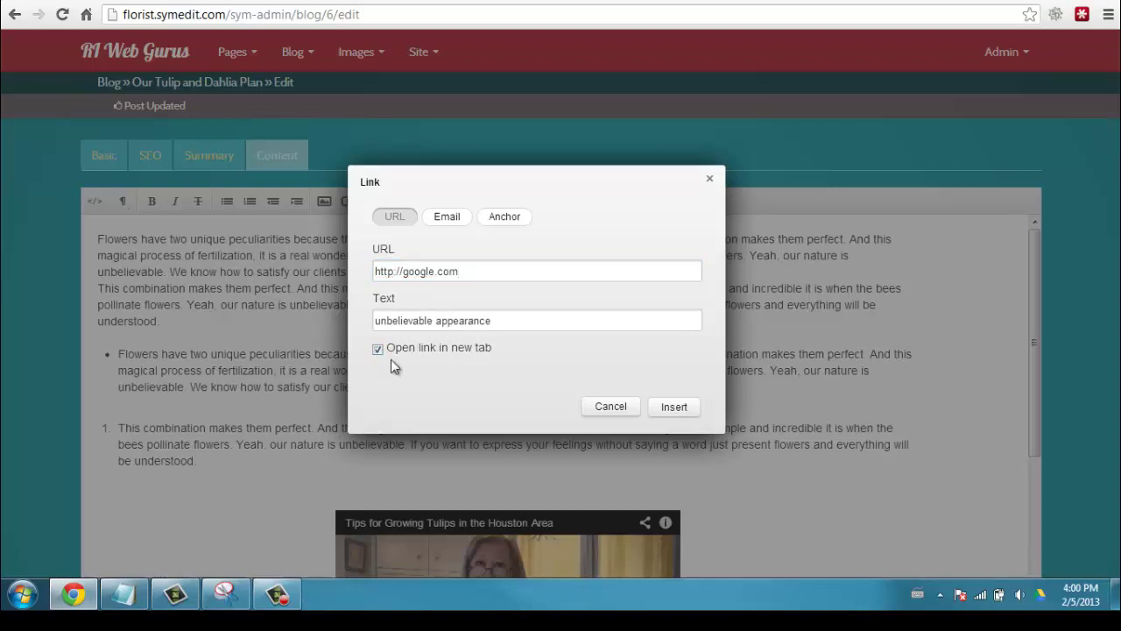
click(672, 406)
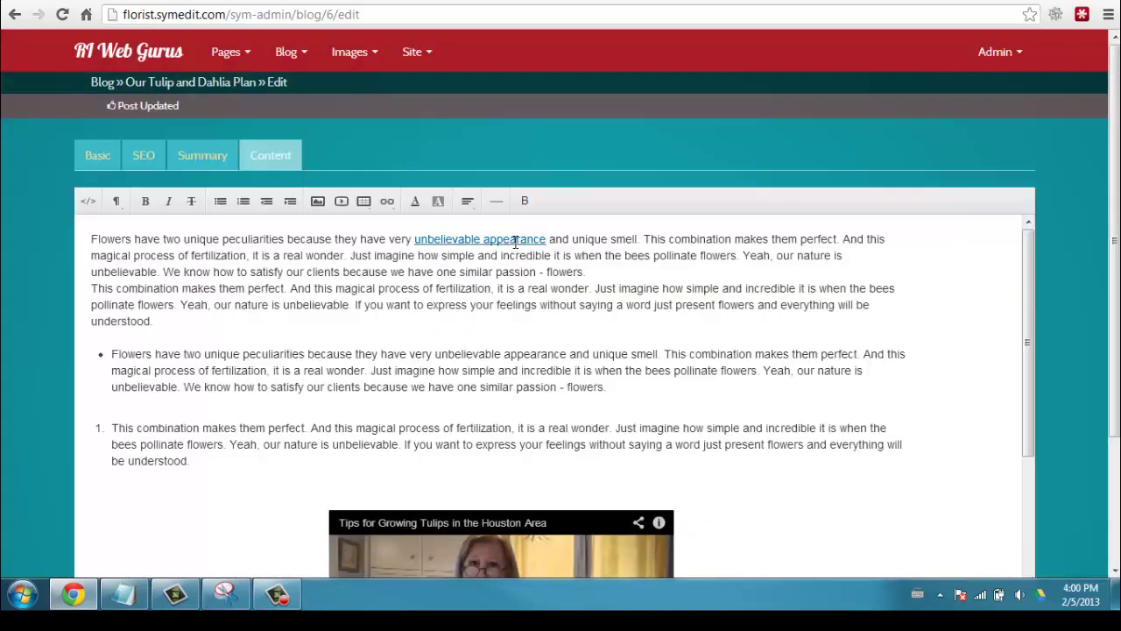
Add blank lines below the video and after the 'flowers.' paragraph, then Update Post.
click(425, 304)
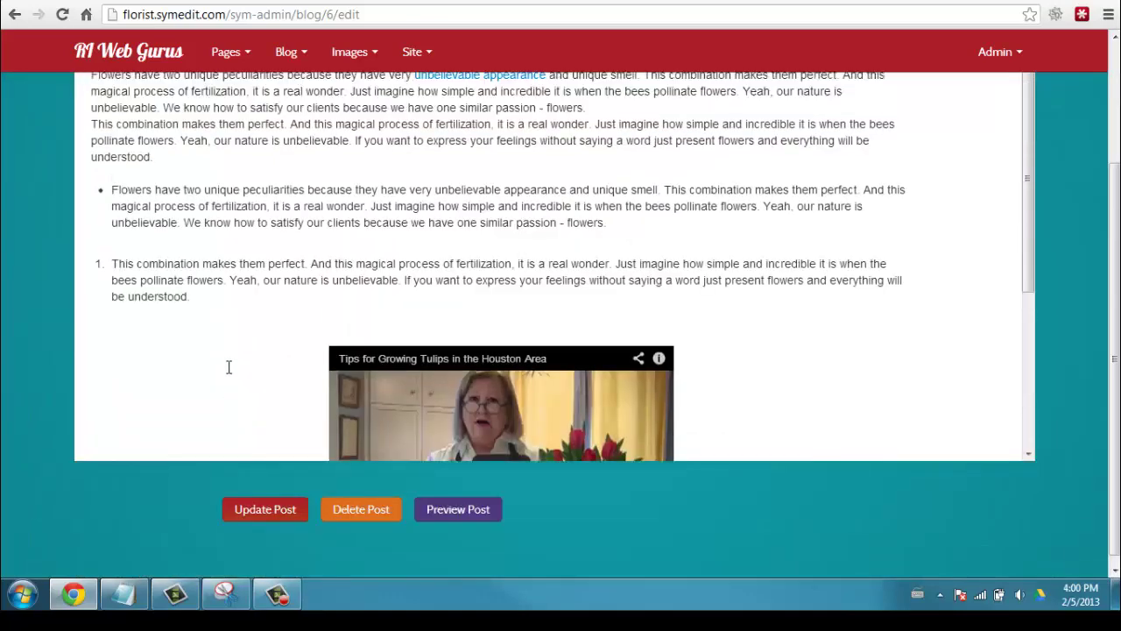
scroll(257, 444, down, 5)
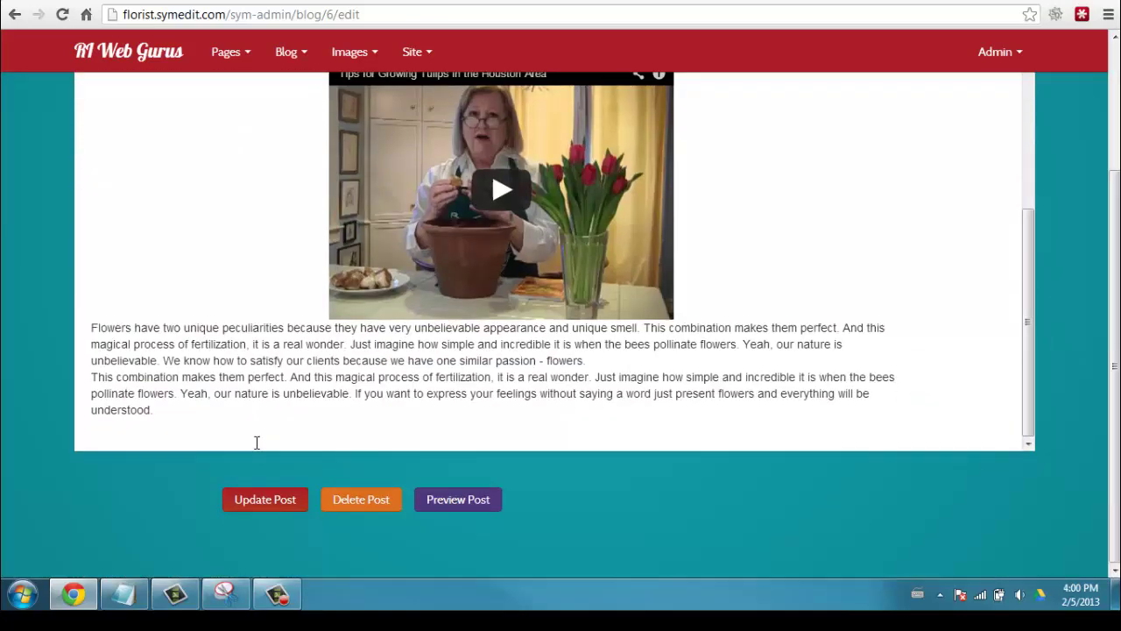
click(692, 304)
key(Return)
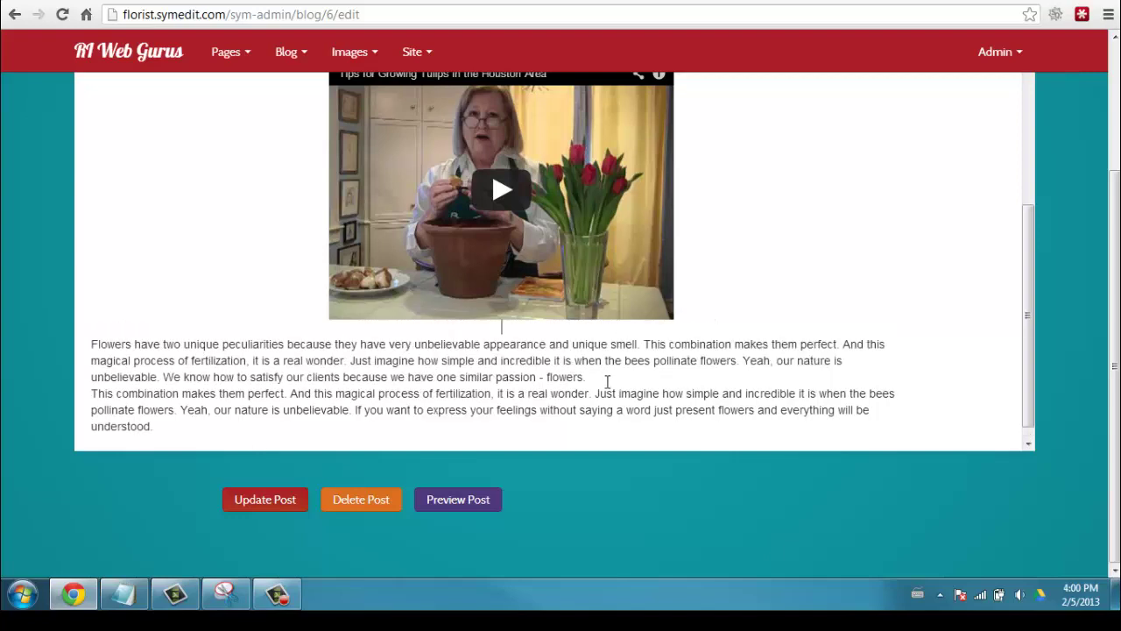
key(Return)
scroll(508, 394, down, 1)
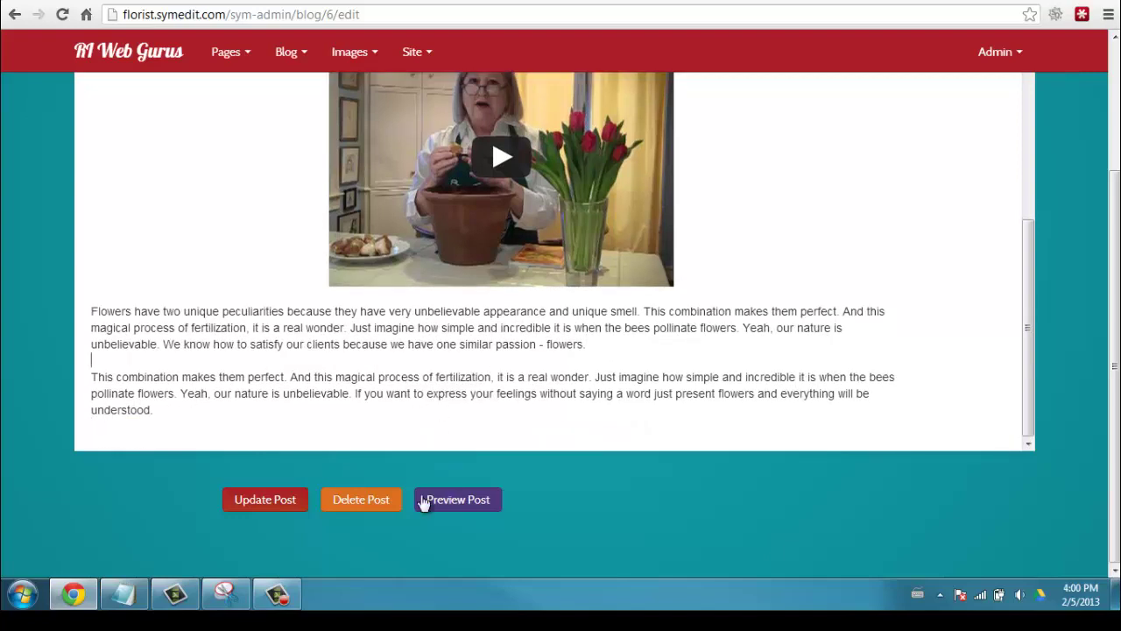
click(260, 498)
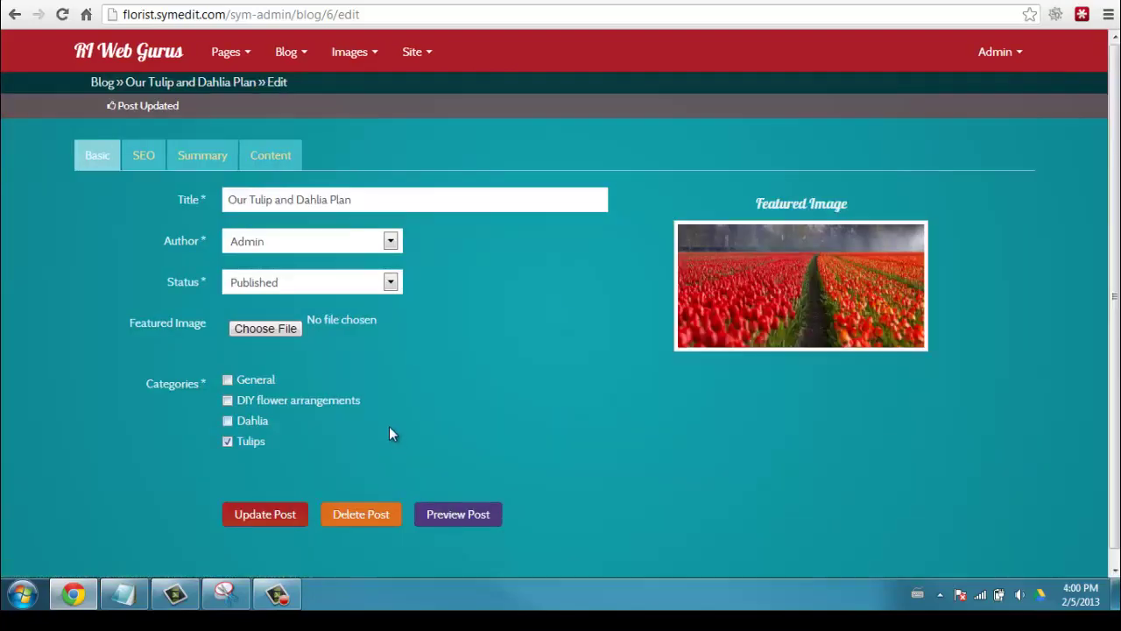
Preview the post and test that the 'unbelievable appearance' link opens Google.
click(464, 501)
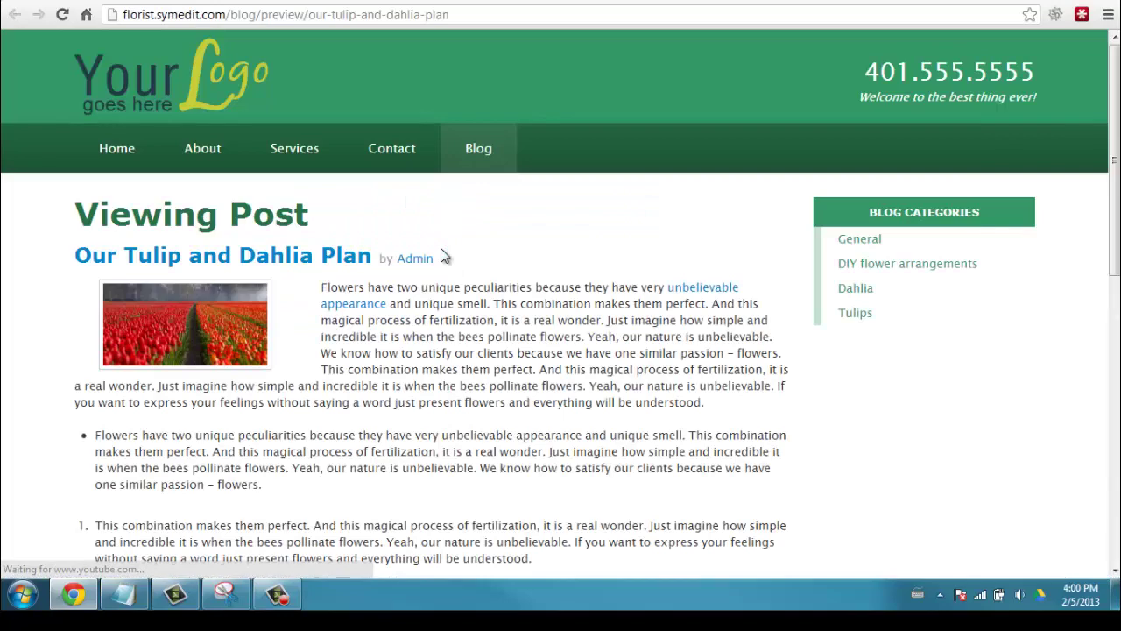
scroll(478, 391, down, 4)
scroll(479, 391, up, 4)
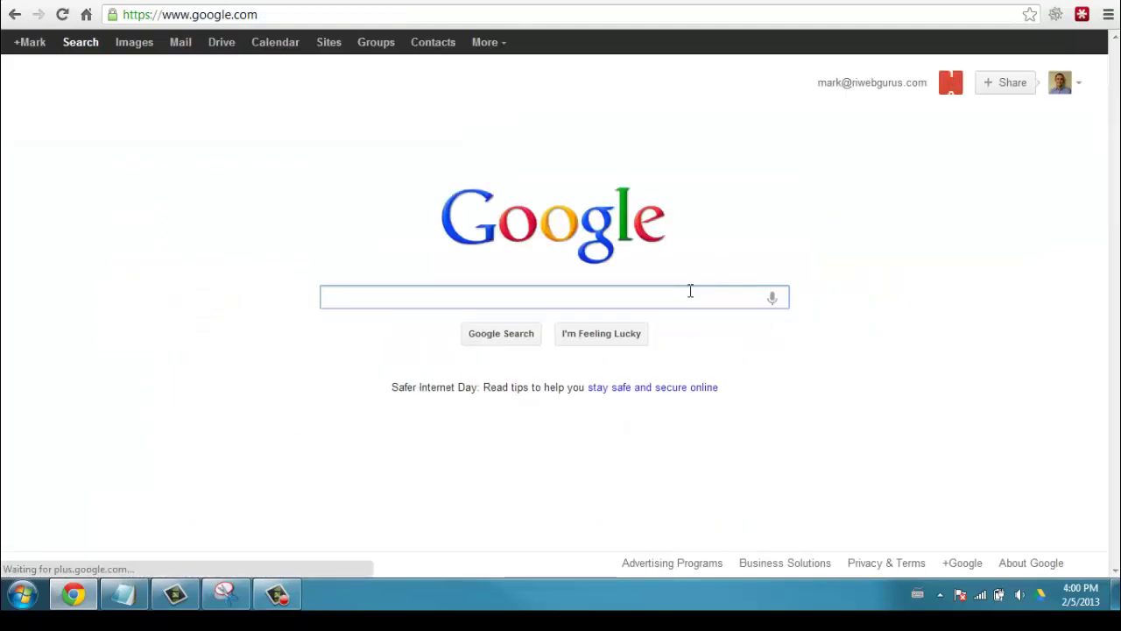
click(15, 14)
Play and then pause the embedded tulip video in the preview.
scroll(480, 352, down, 6)
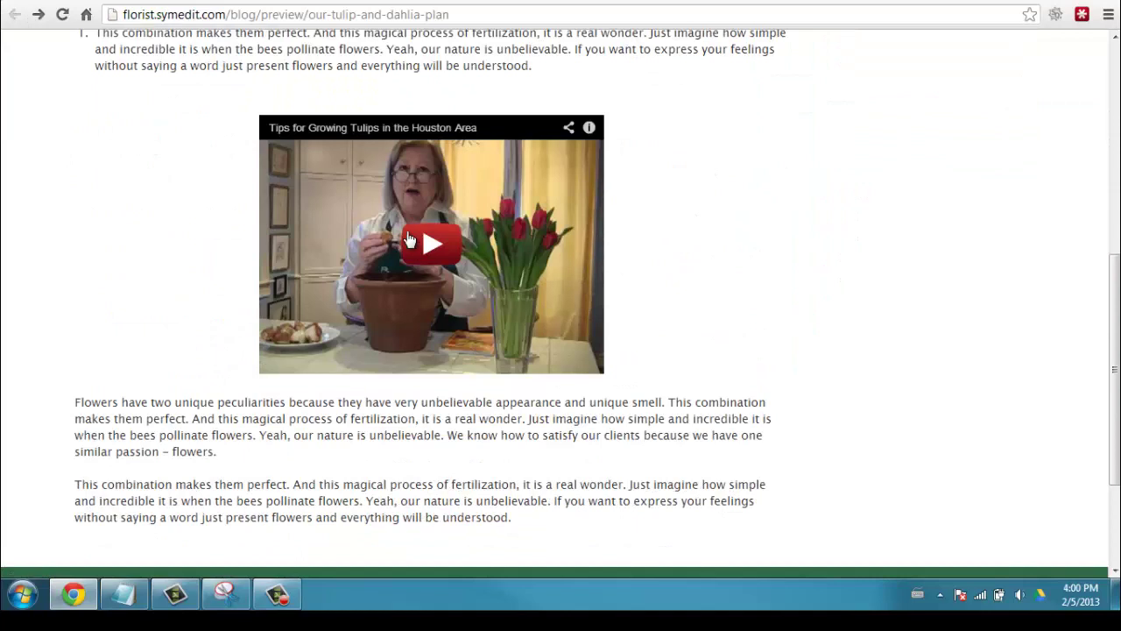
click(421, 245)
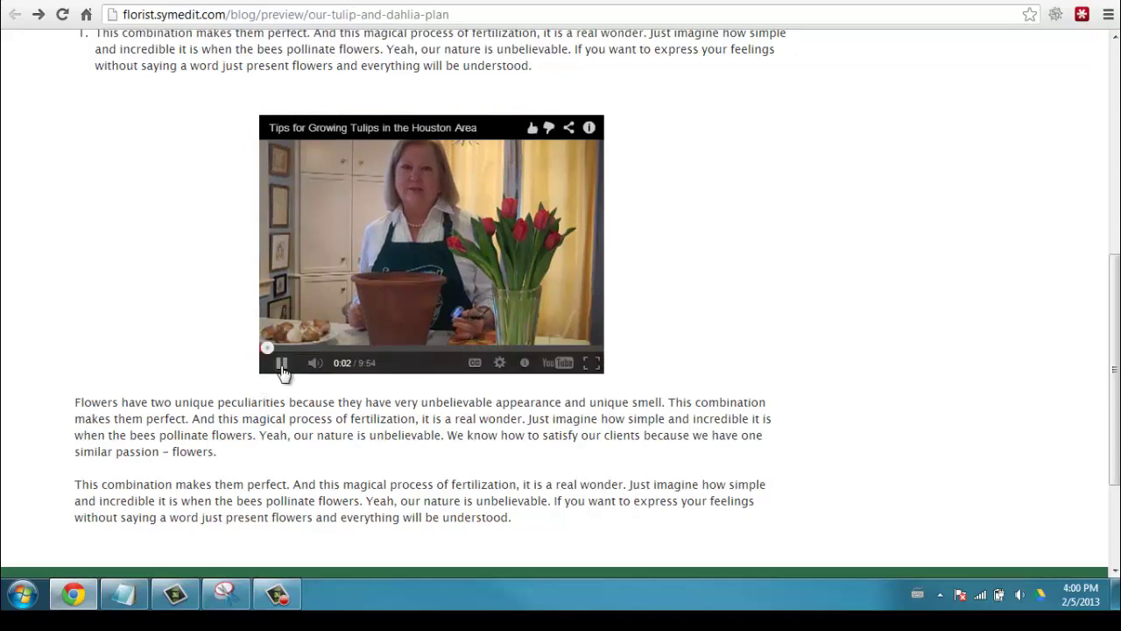
click(283, 363)
scroll(40, 350, down, 3)
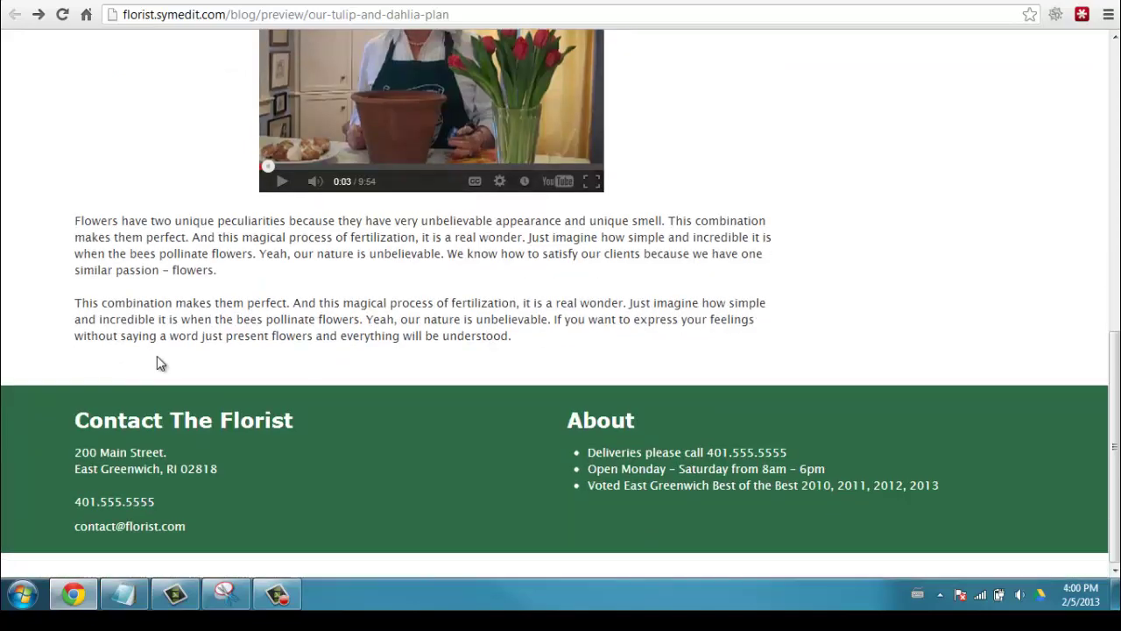
scroll(225, 228, up, 7)
scroll(223, 206, up, 2)
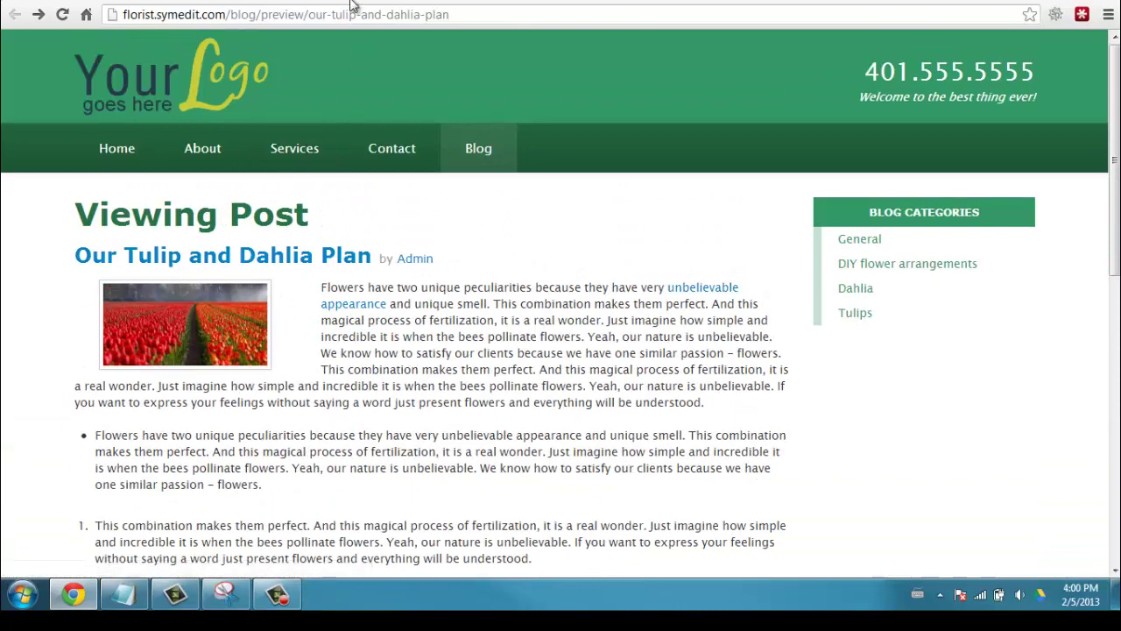
Close the preview and review the SEO, Summary, Content and Basic tabs of 'Our Tulip and Dahlia Plan'.
key(ctrl+w)
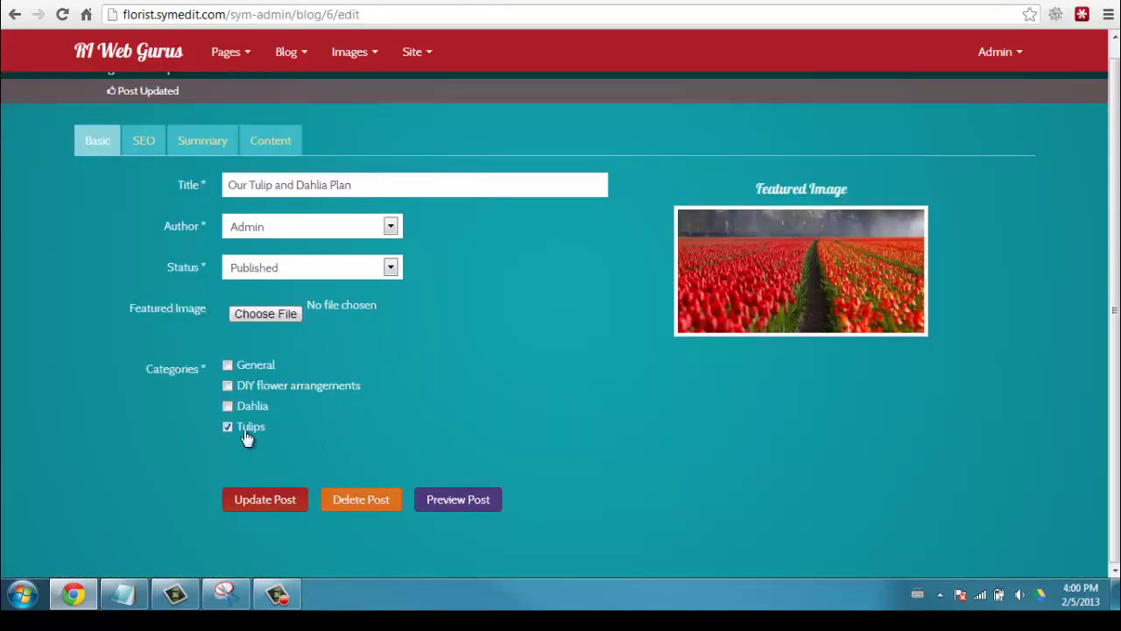
click(145, 142)
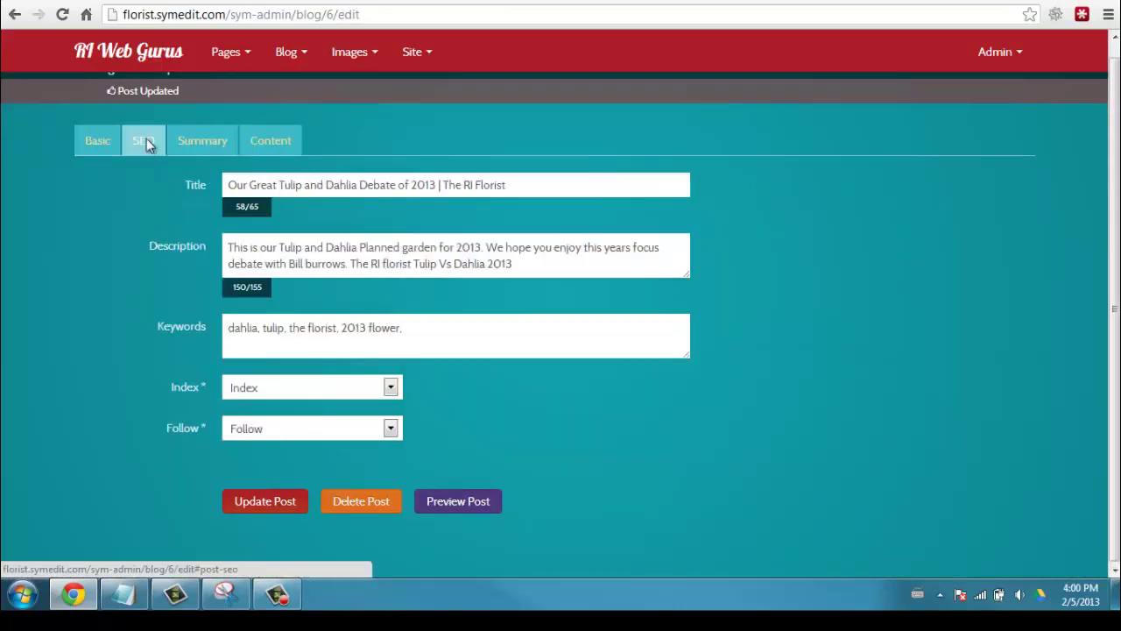
click(202, 143)
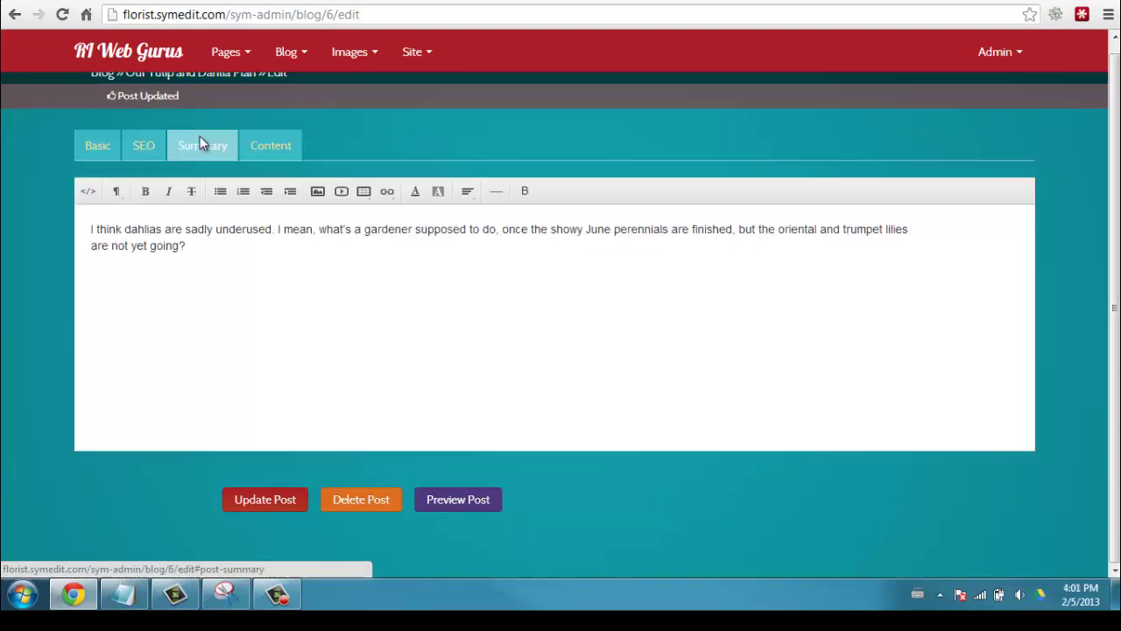
click(261, 149)
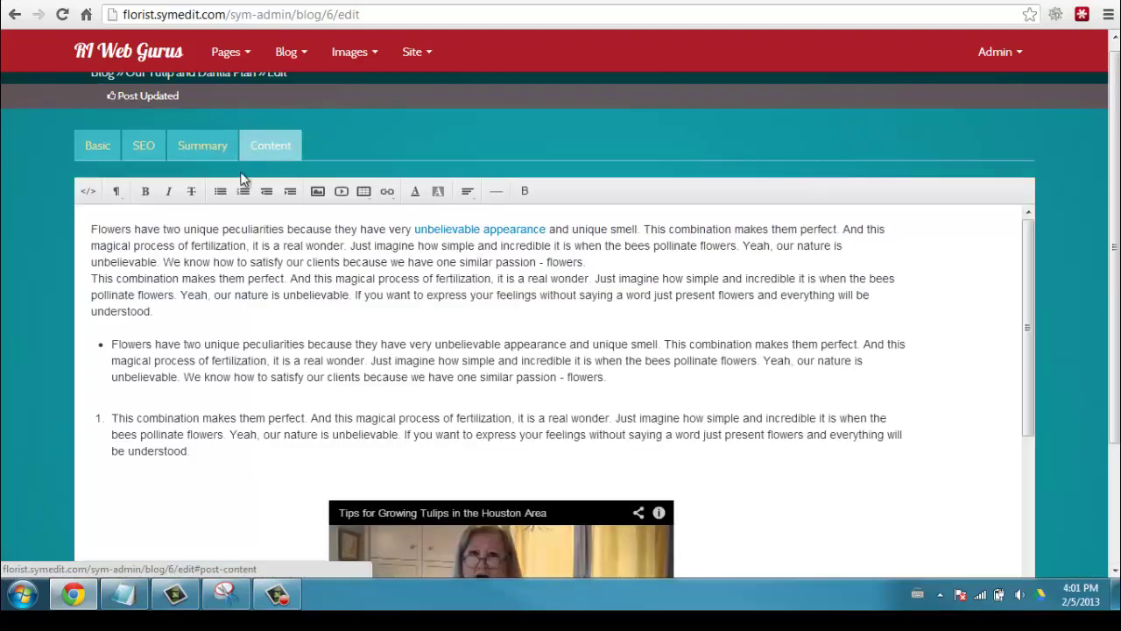
click(105, 146)
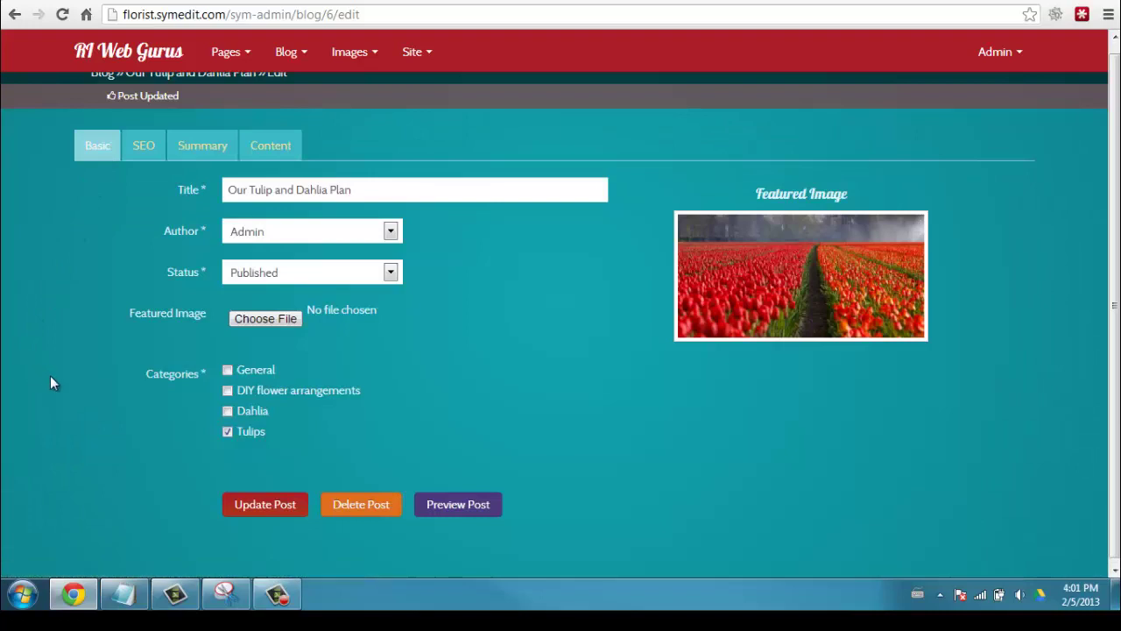
scroll(74, 386, down, 1)
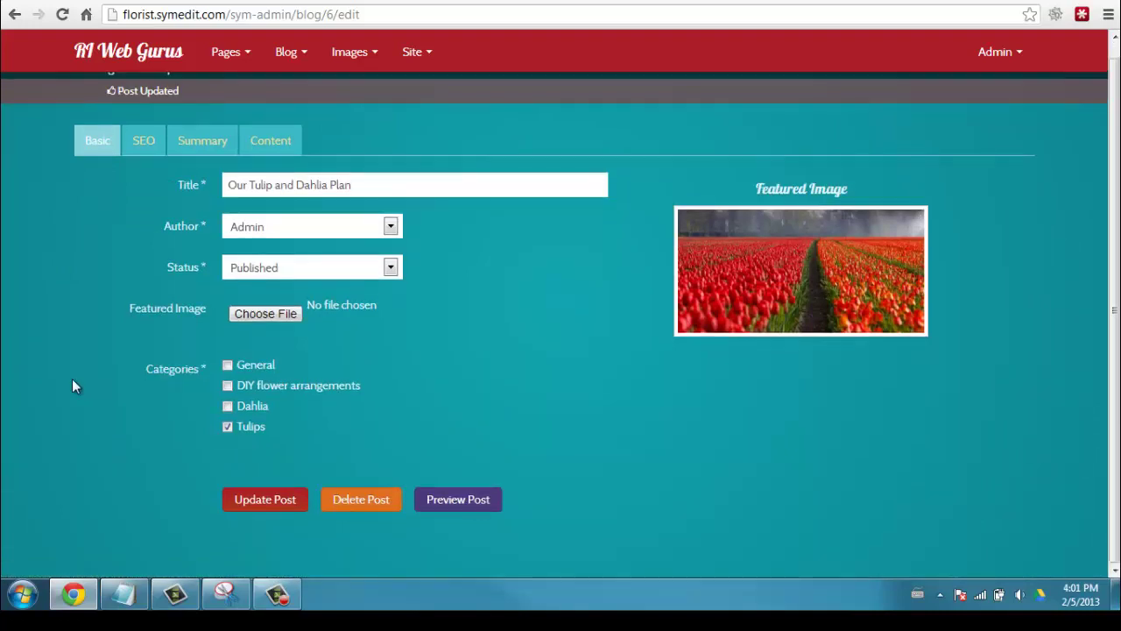